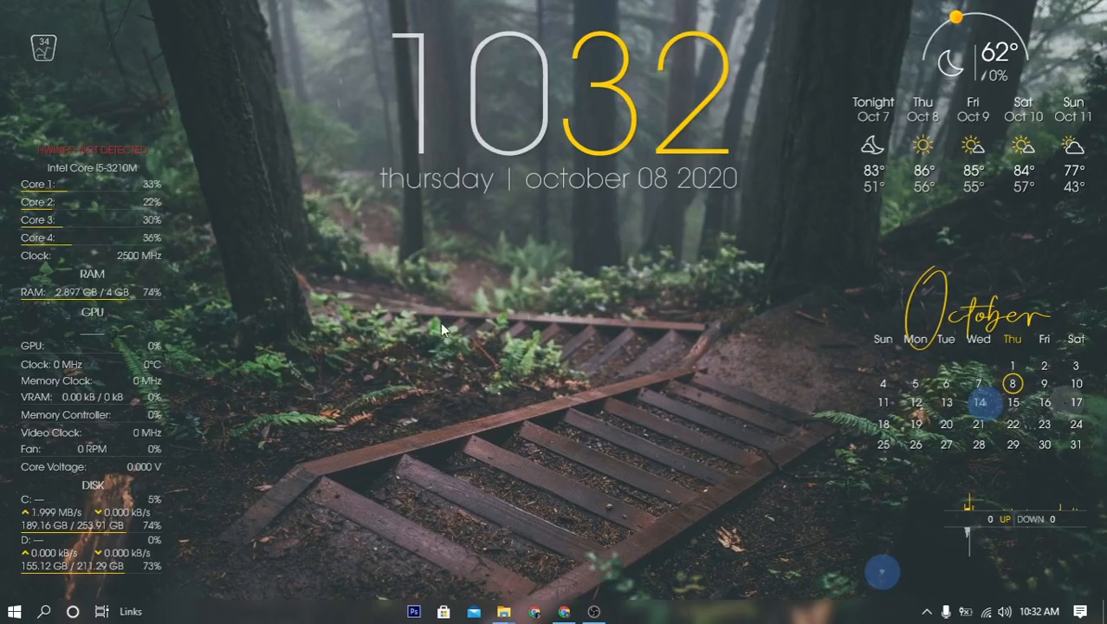
Step: Switch to Chrome and open the full Produk Terlaris list from the Shopee home page
left_click(564, 612)
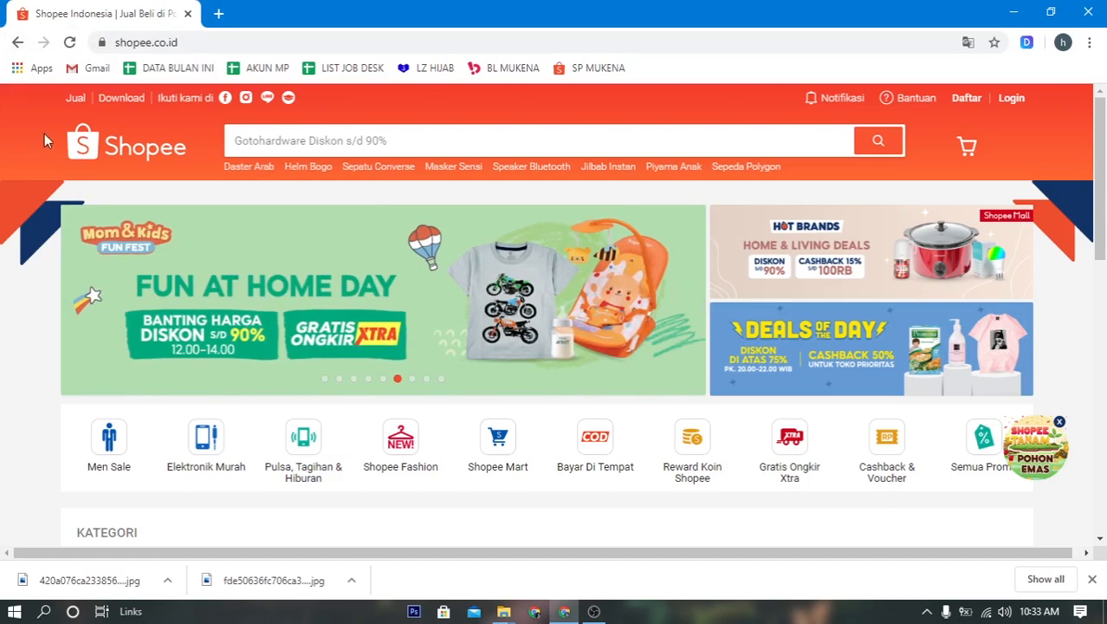
scroll(44, 141, "down", 3)
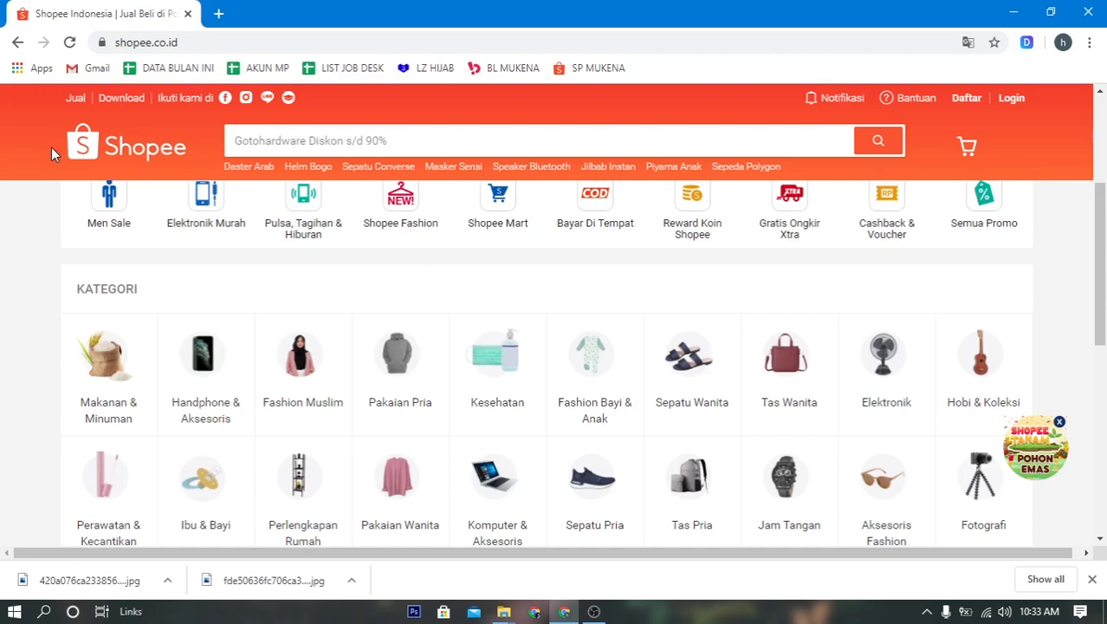
scroll(52, 153, "down", 3)
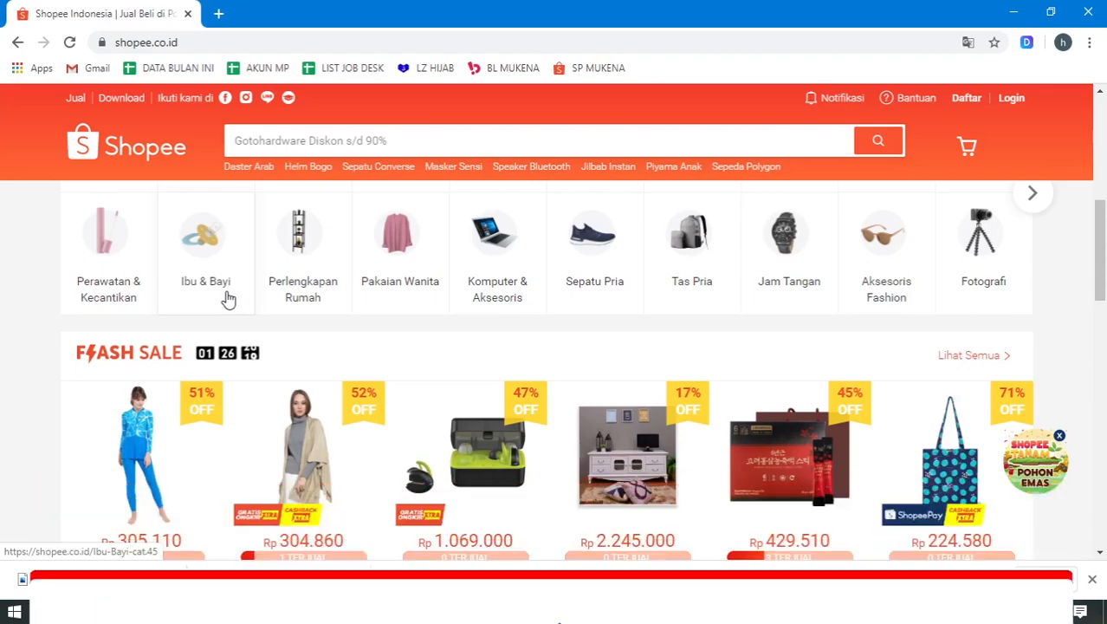
scroll(272, 286, "down", 6)
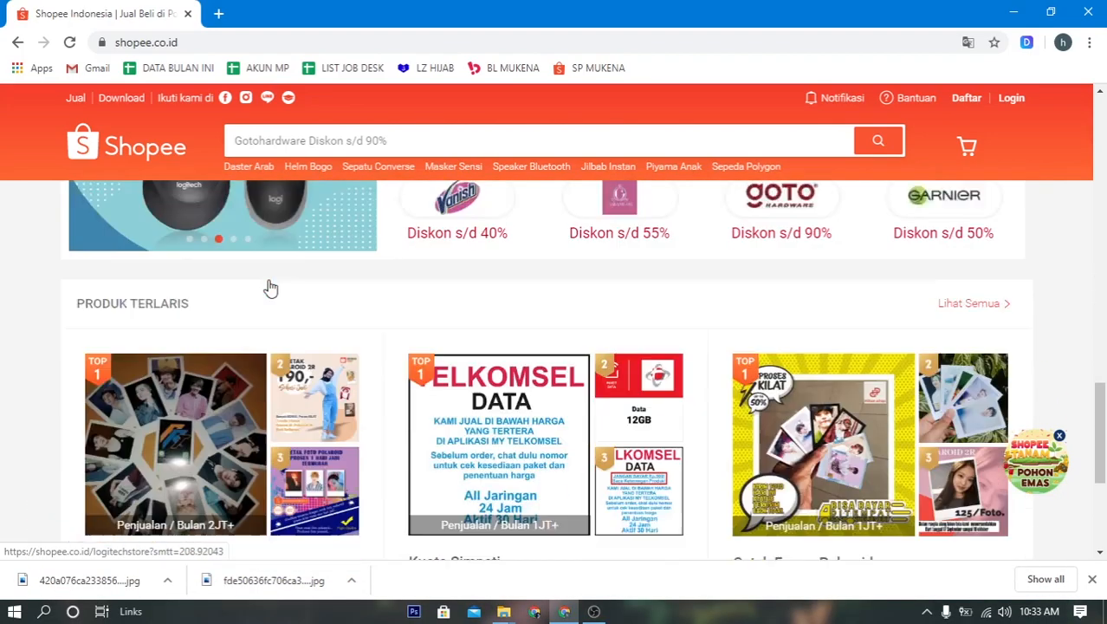
scroll(270, 285, "down", 2)
scroll(270, 286, "up", 2)
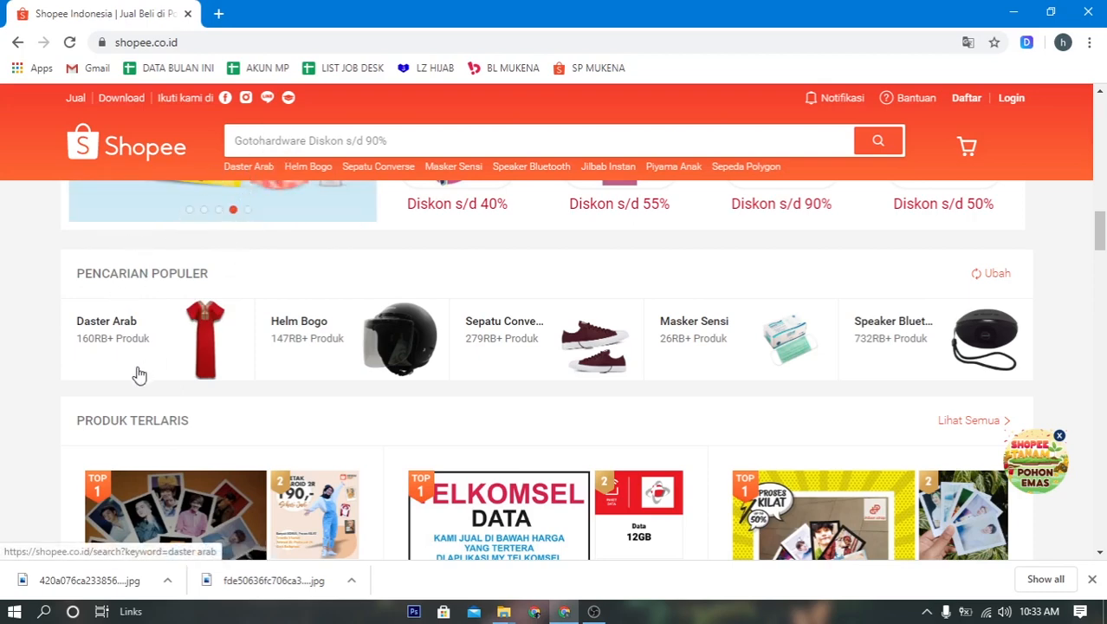
scroll(149, 270, "down", 2)
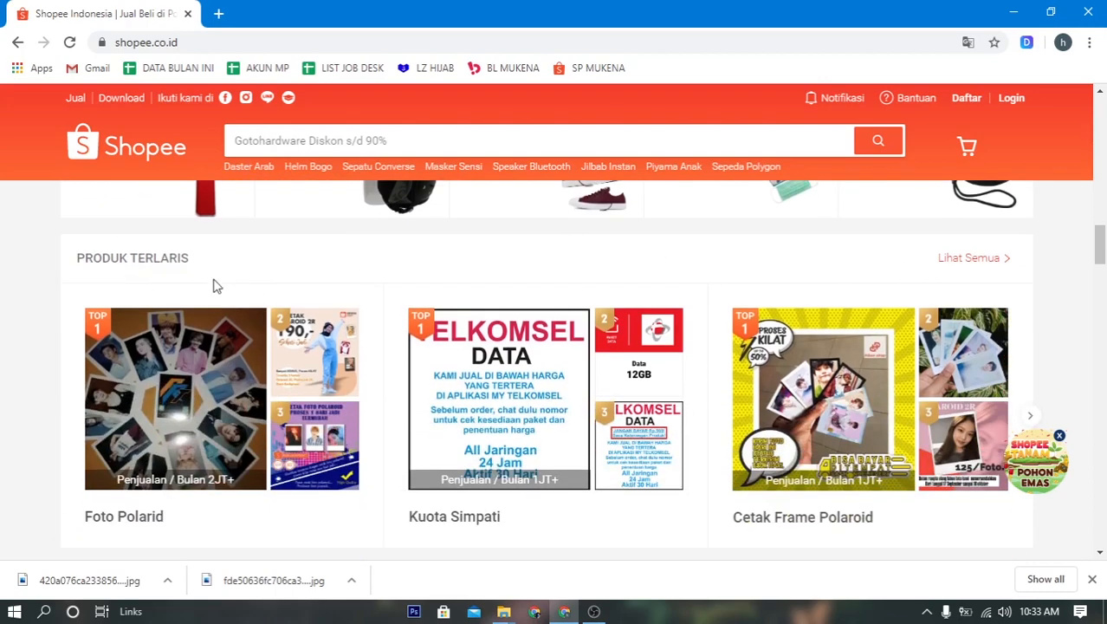
left_click(978, 263)
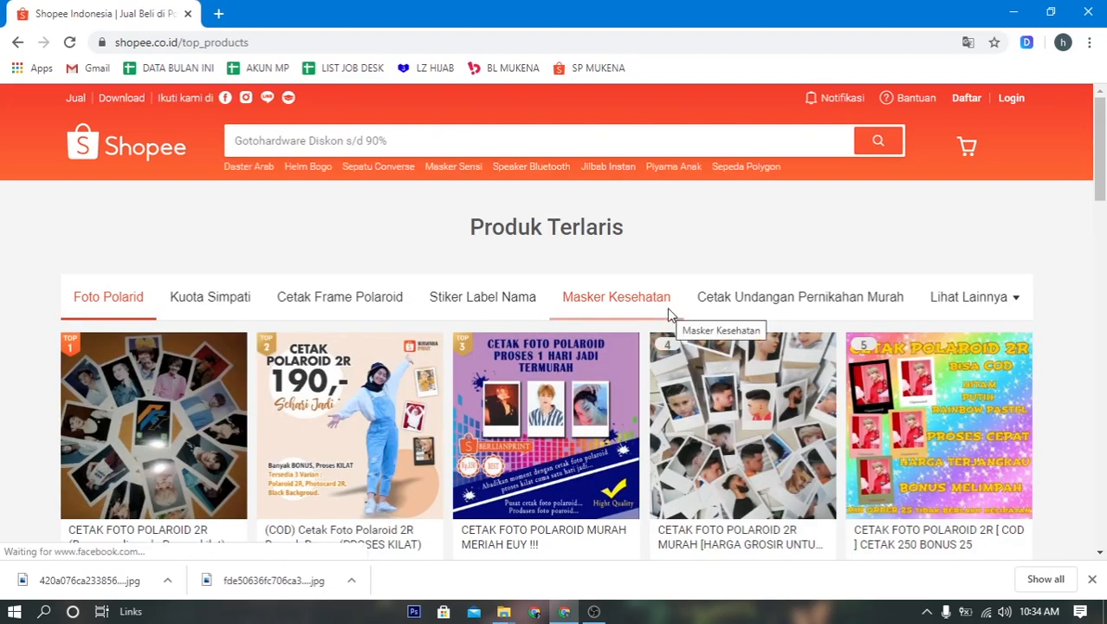
Step: Show the Tas Tote Kanvas category of the best-selling products
left_click(964, 297)
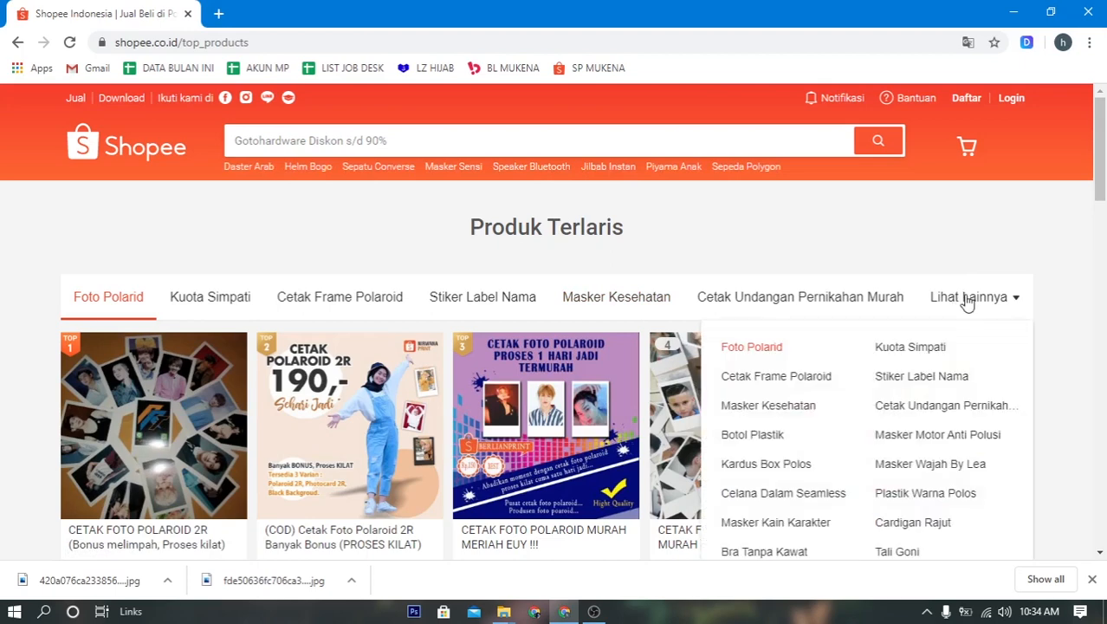
left_click(964, 299)
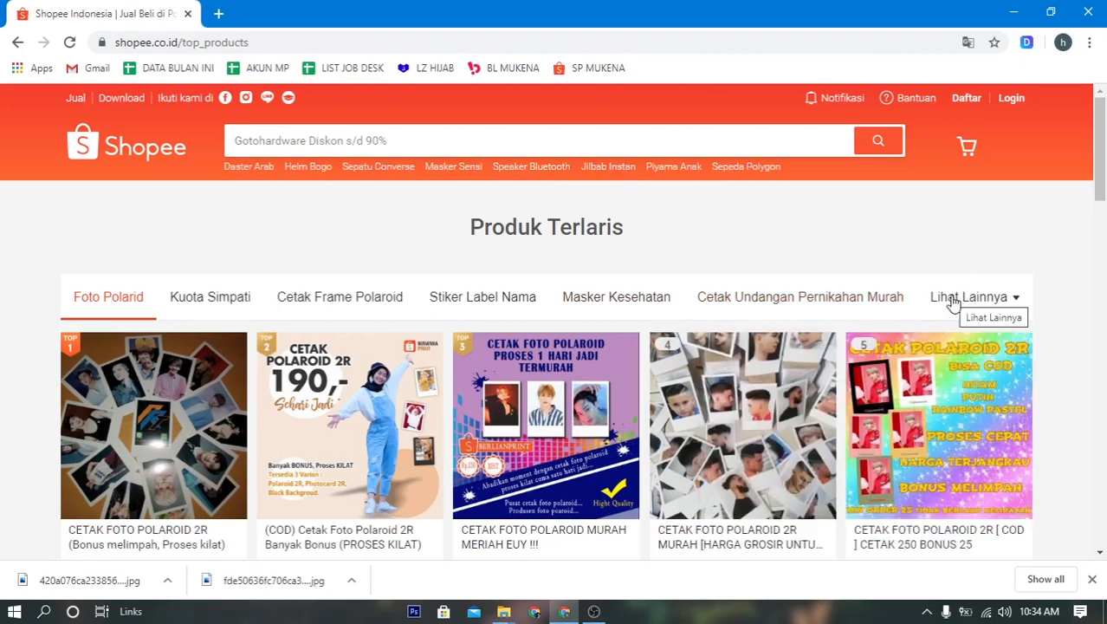
left_click(994, 298)
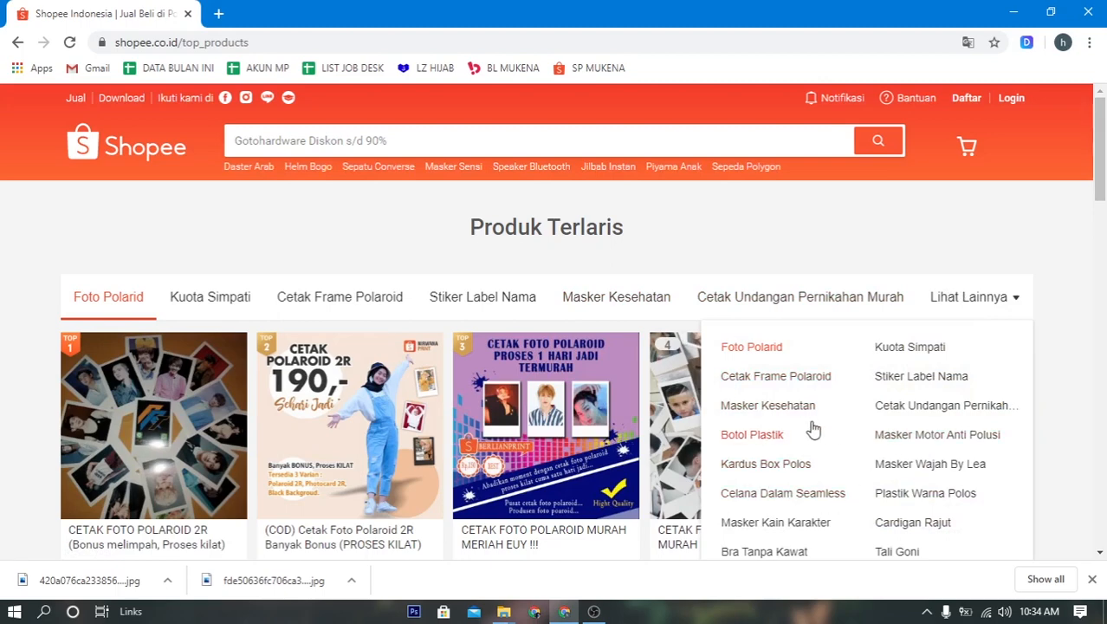
scroll(882, 492, "down", 2)
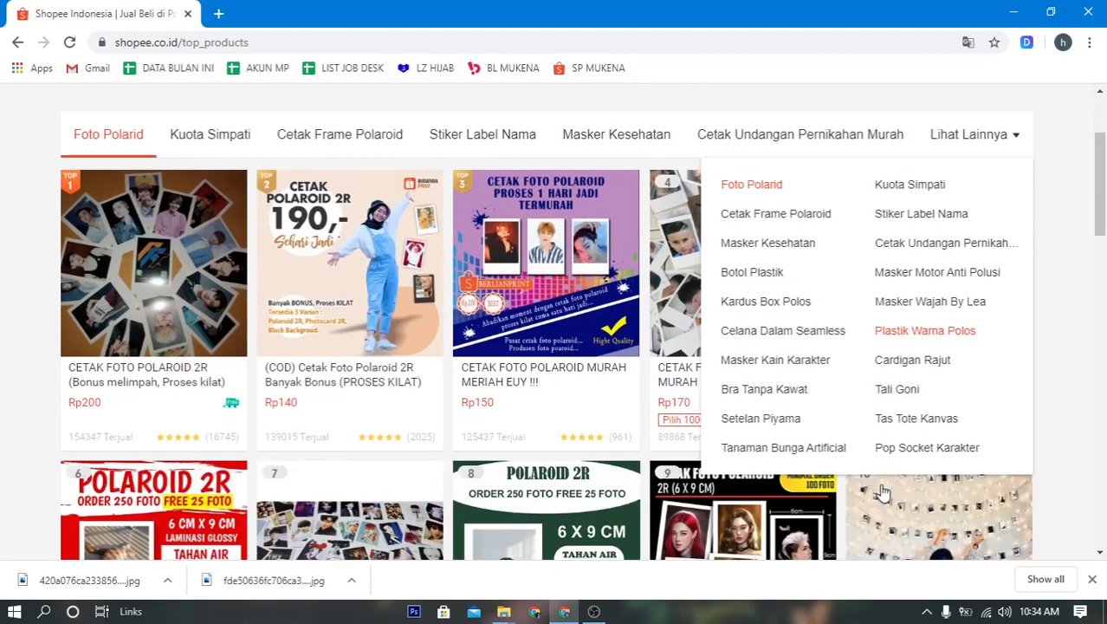
mouse_move(961, 147)
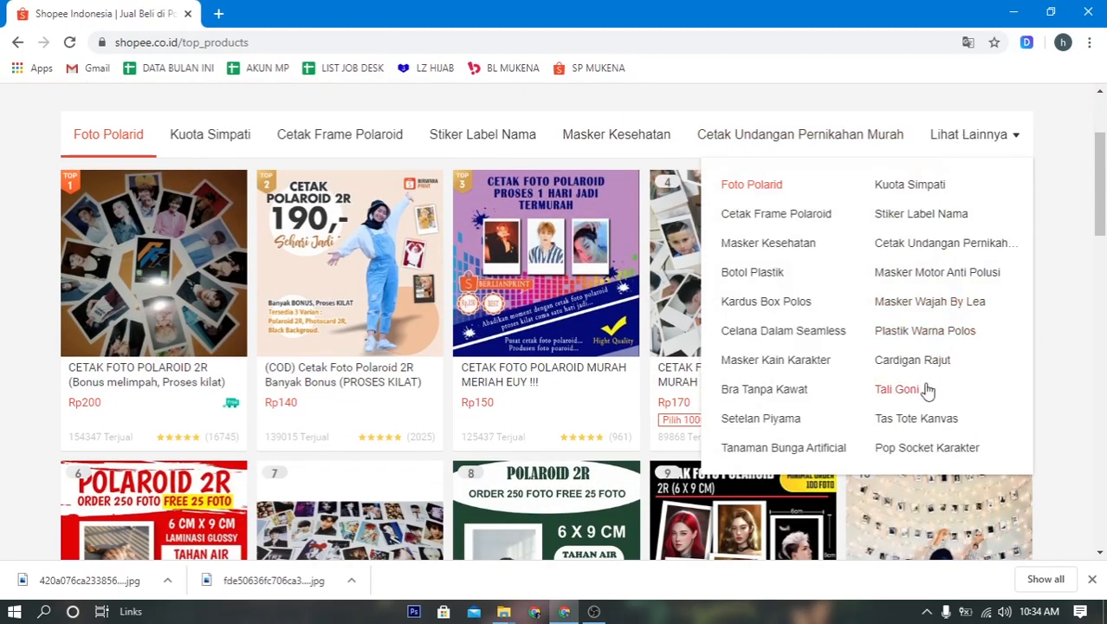
left_click(938, 425)
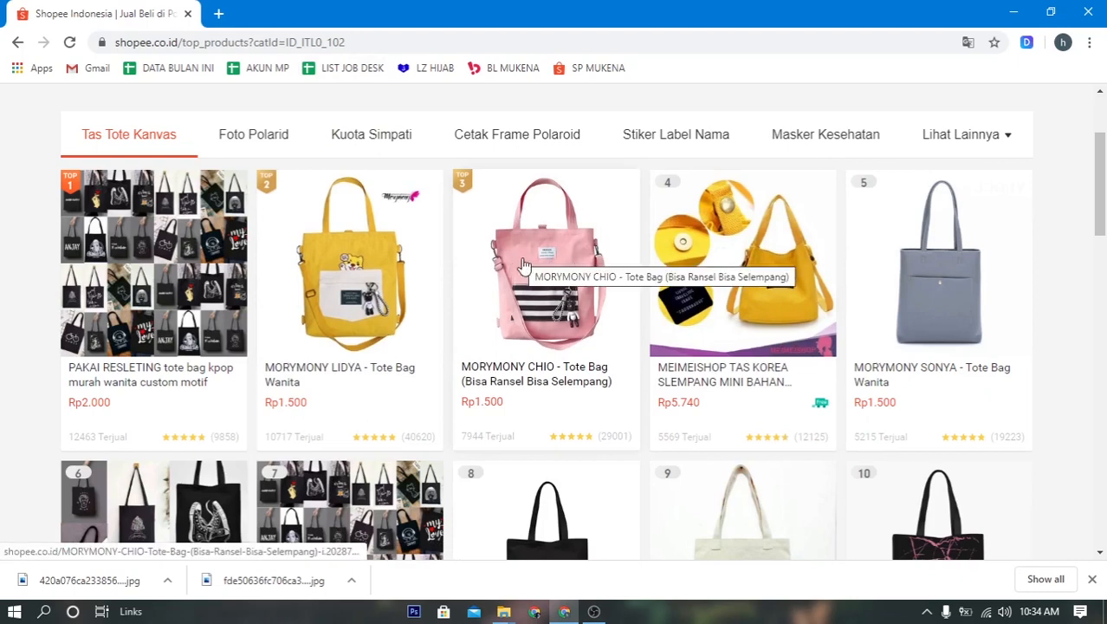
Step: Open the enlarged pink photo of the MORYMONY CHIO tote bag and inspect its page element
left_click(552, 254)
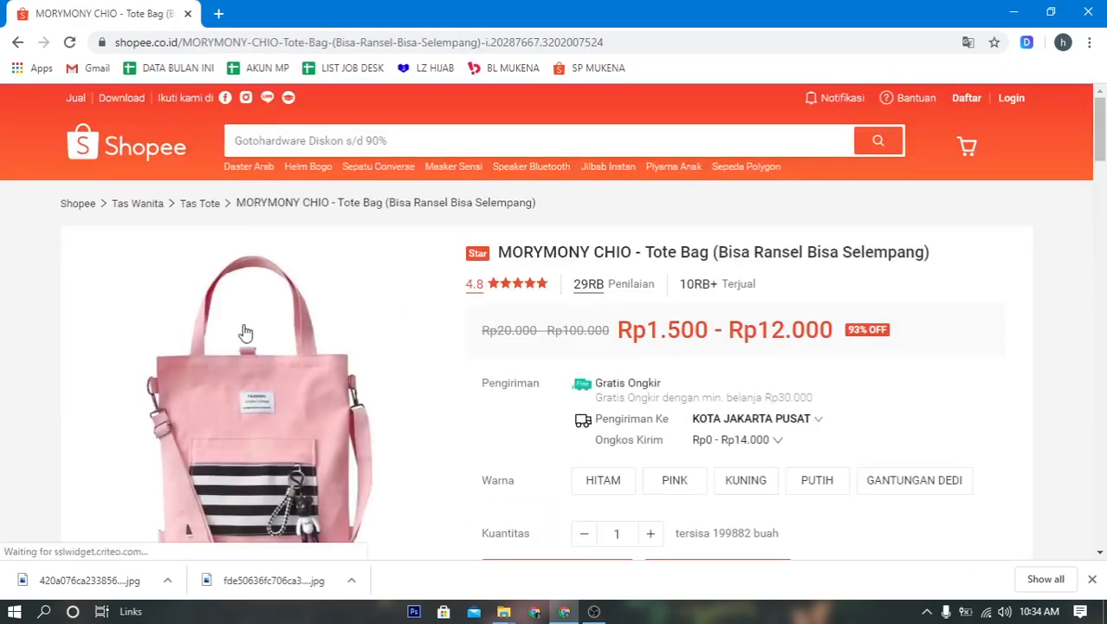
left_click(276, 352)
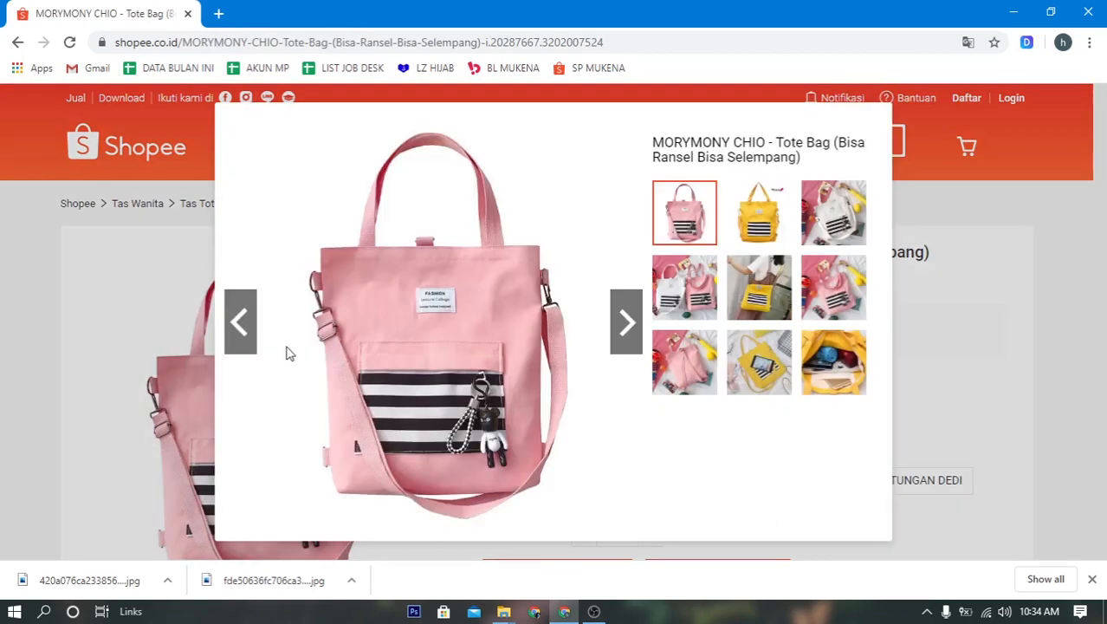
right_click(436, 258)
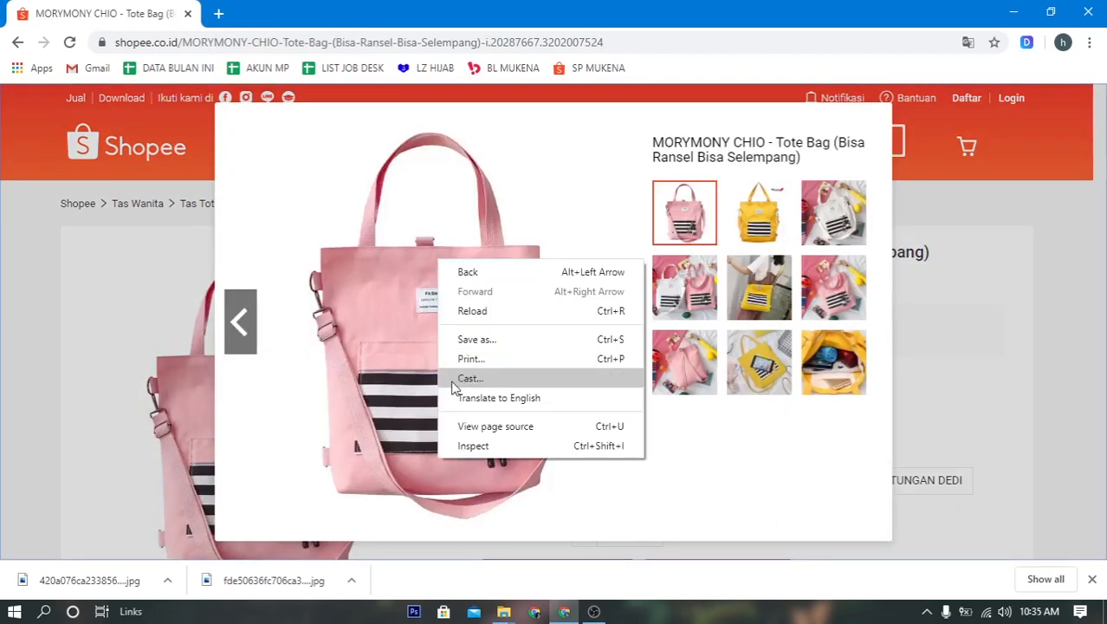
left_click(479, 443)
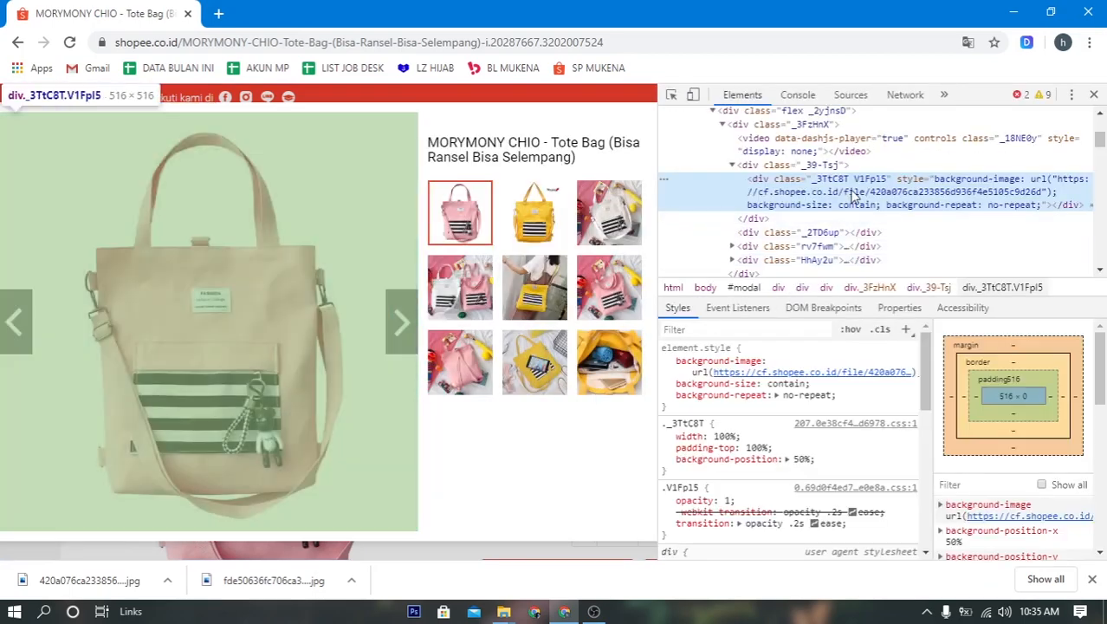
Step: Copy the photo's background-image URL from the inspected element and view the image in a separate tab, closing that tab when done
double_click(777, 198)
left_click_drag(774, 192, 759, 210)
key("ctrl+c")
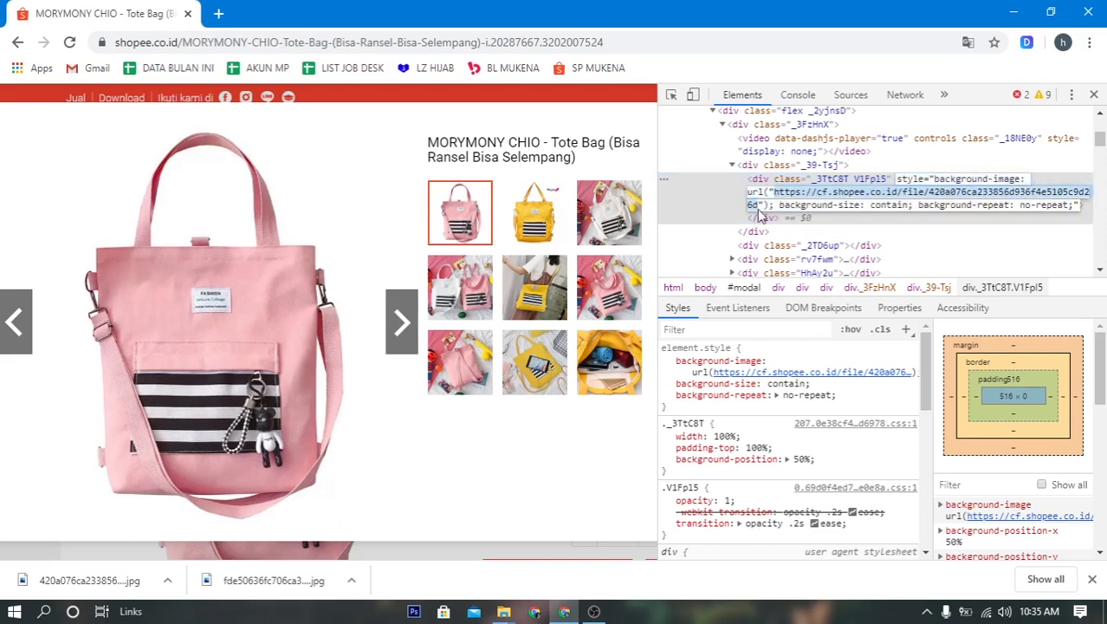
left_click(219, 13)
left_click(250, 39)
key("ctrl+v")
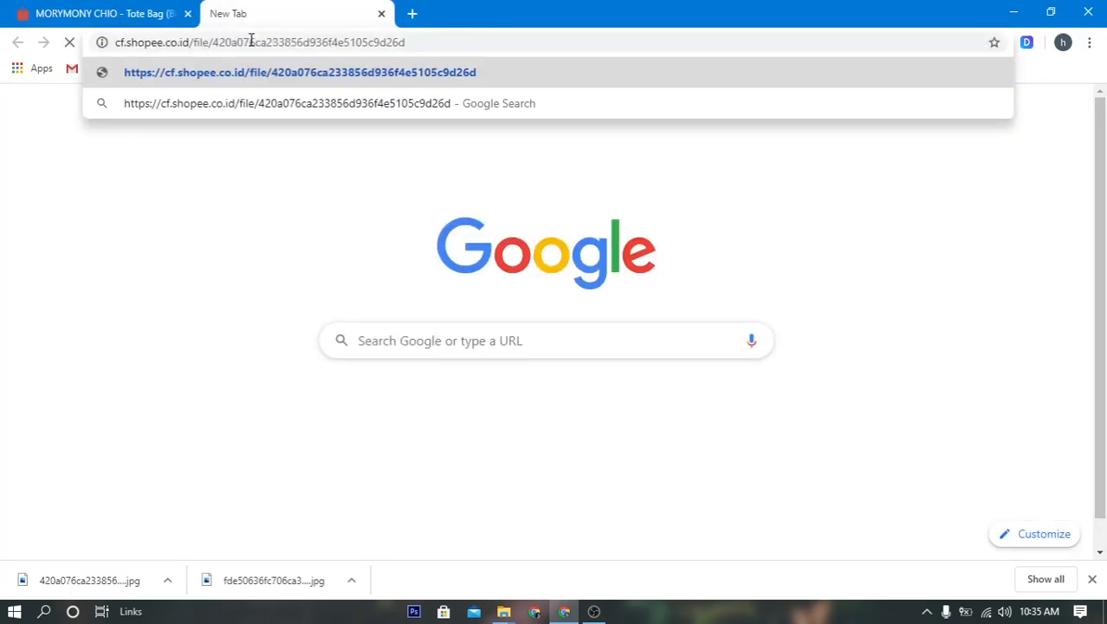
key("Return")
right_click(541, 237)
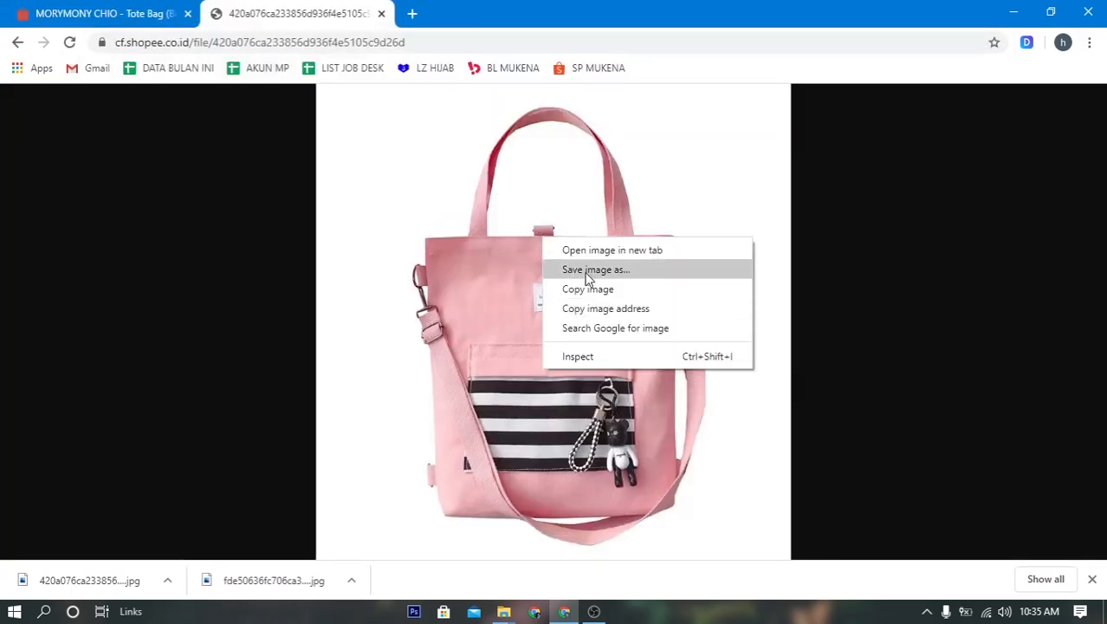
left_click(384, 13)
Step: Search Google for fatkun in a new tab and open the Fatkun Batch Unduh Gambar web store page
left_click(218, 13)
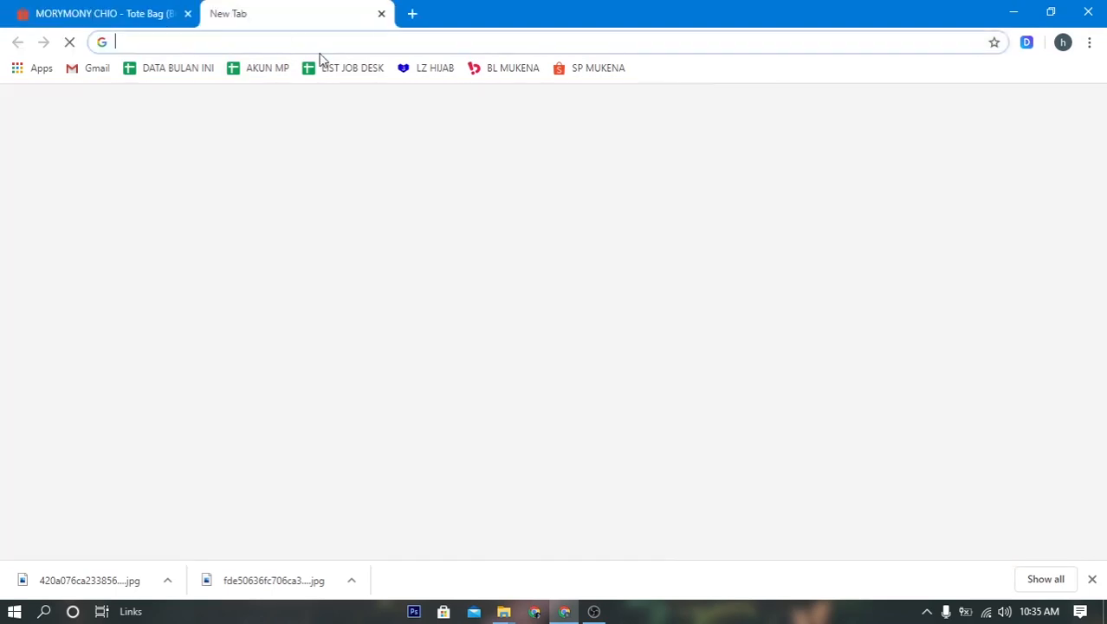
type("fatk")
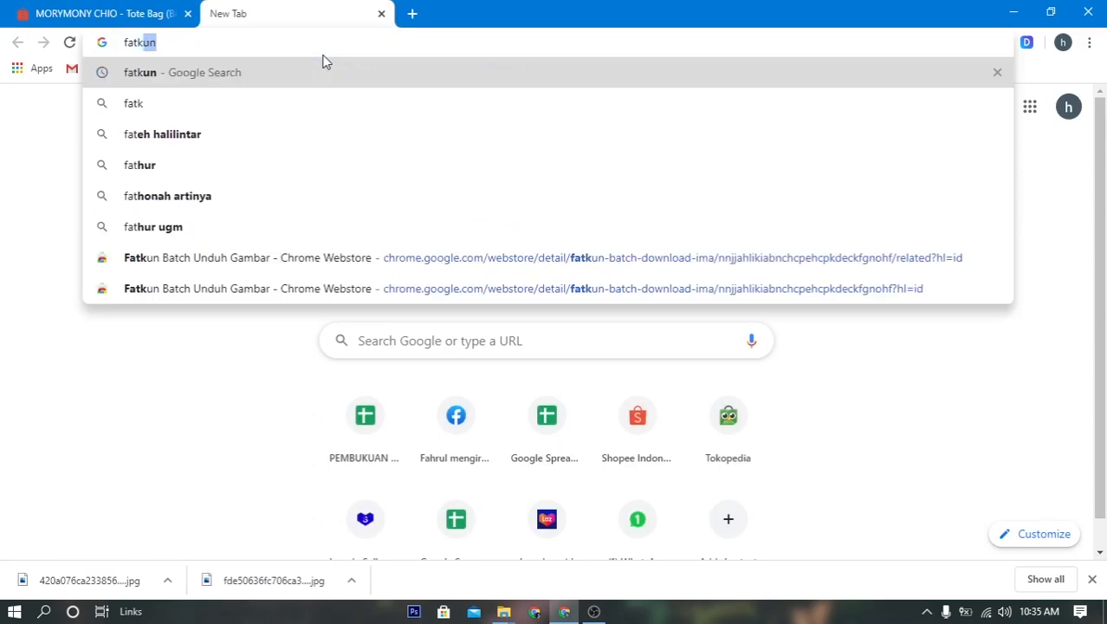
key("Return")
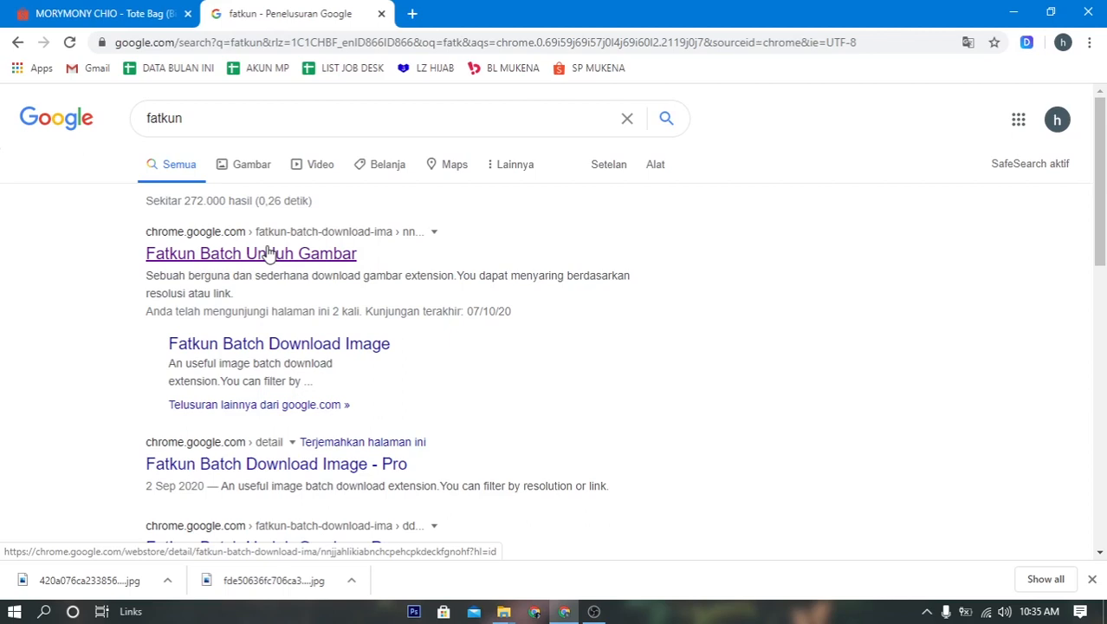
left_click(1065, 43)
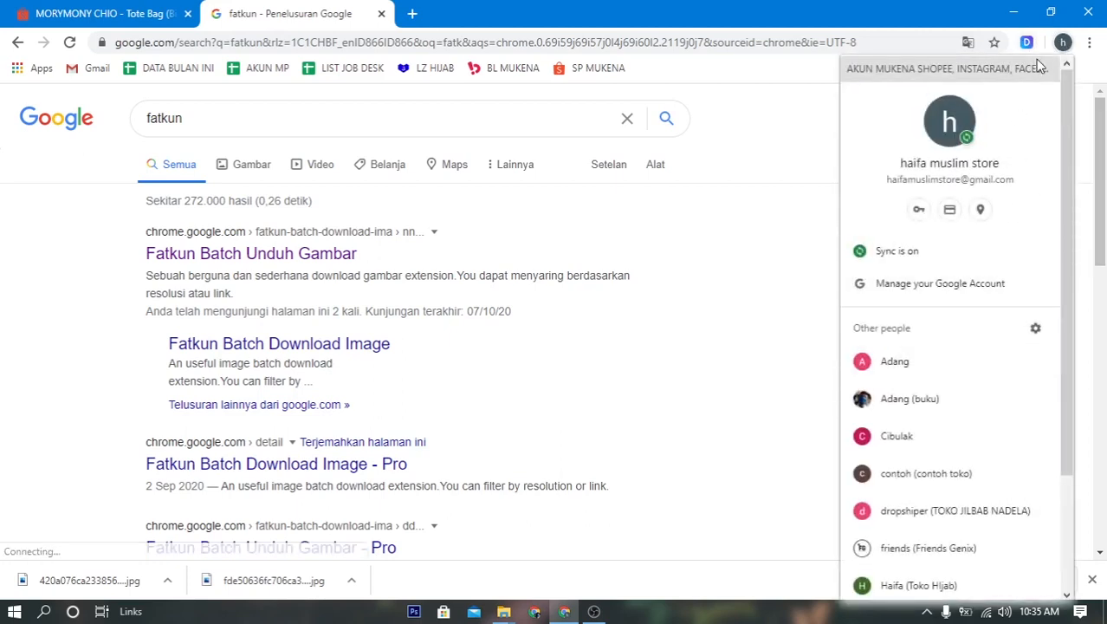
left_click(1062, 45)
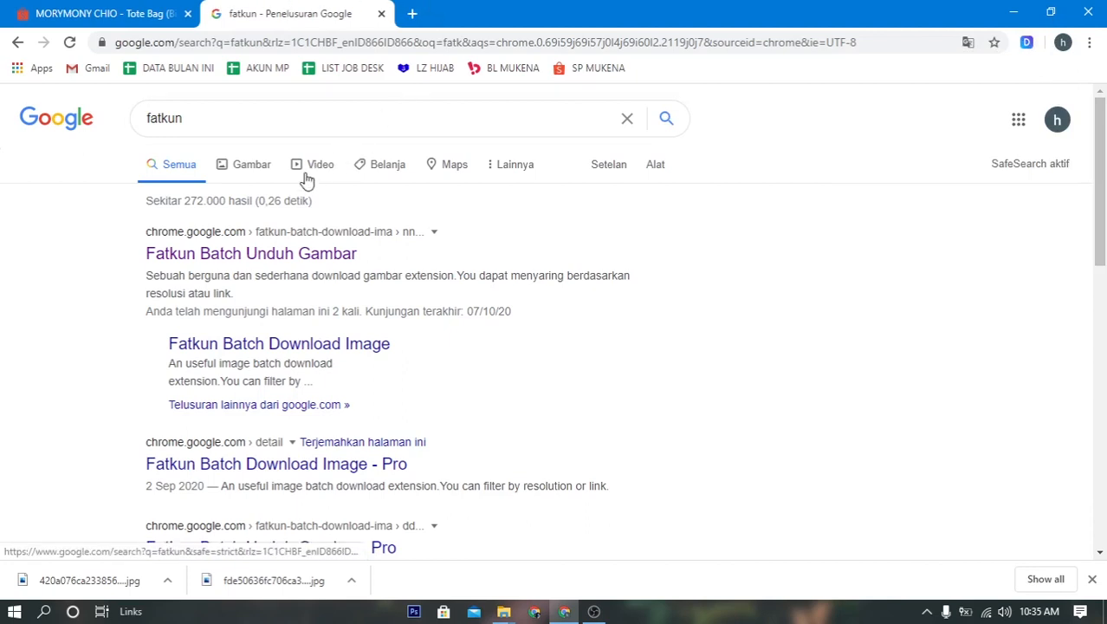
left_click(282, 253)
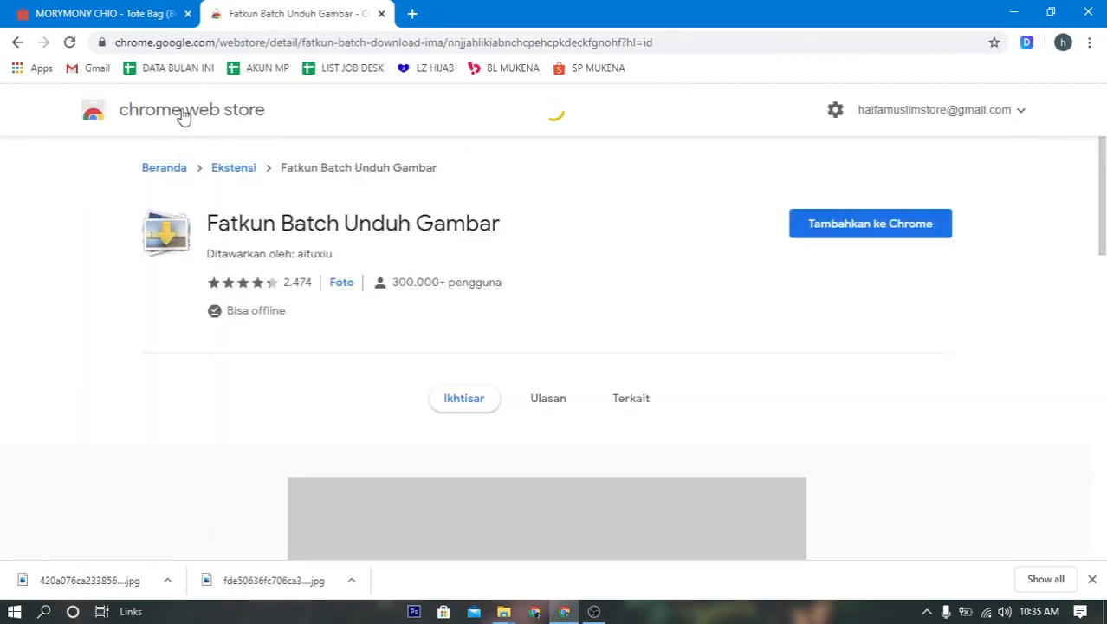
Step: Add the Fatkun Batch Unduh Gambar extension to Chrome and display its download options
left_click(852, 232)
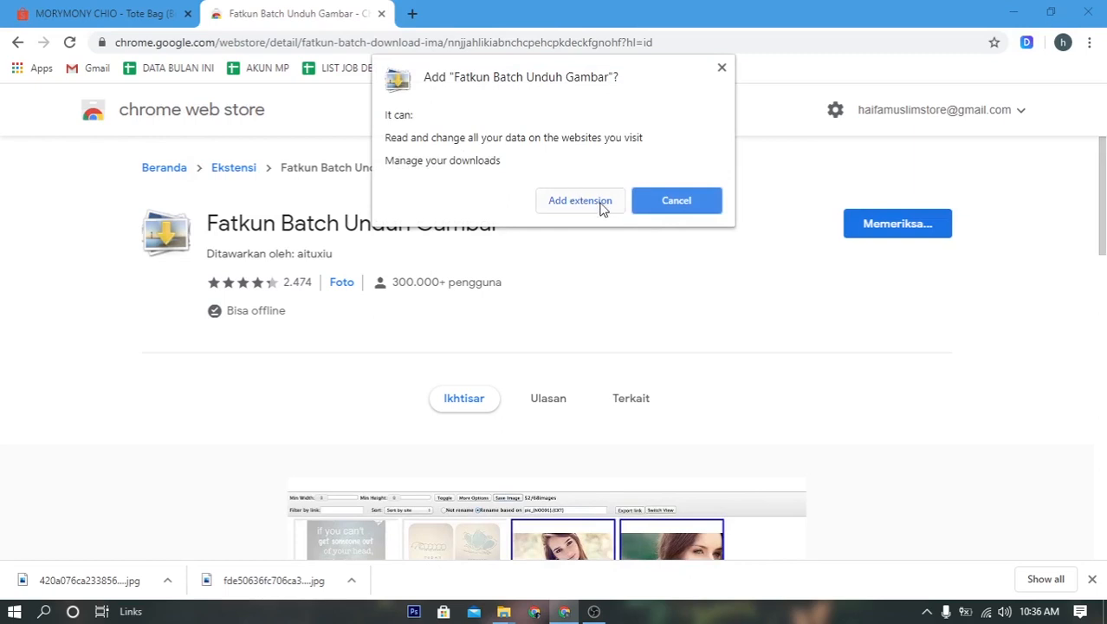
left_click(580, 202)
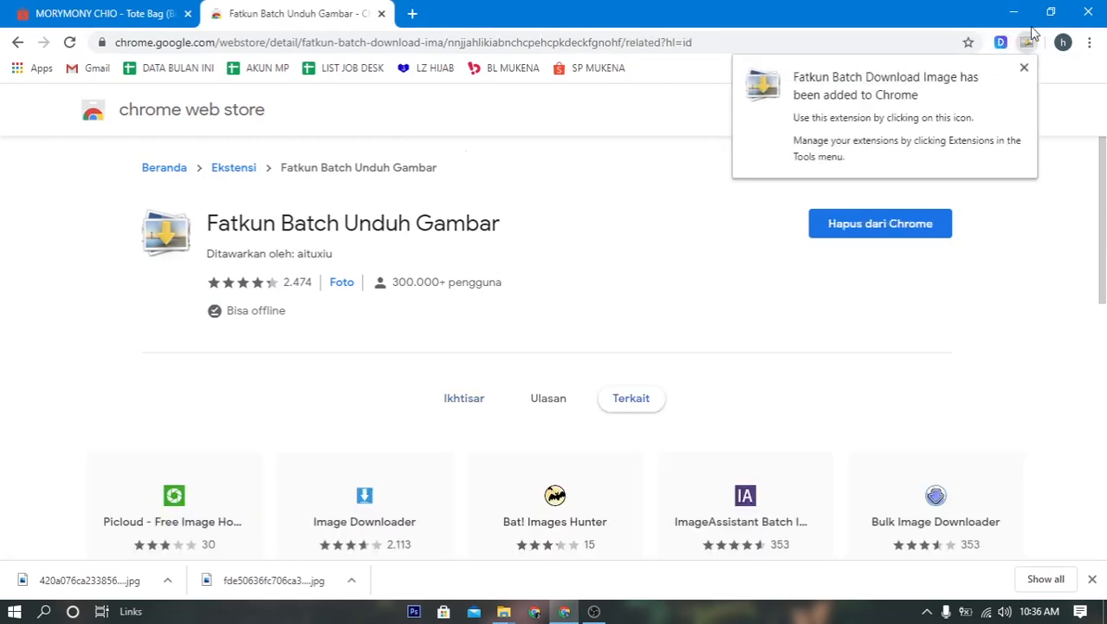
left_click(1024, 67)
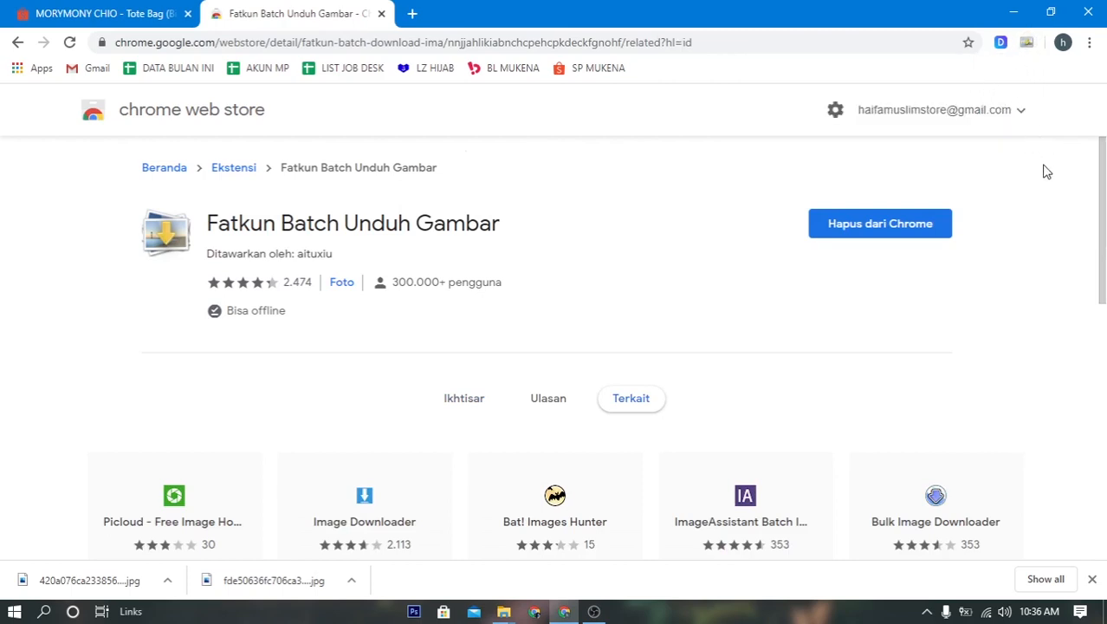
left_click(1026, 45)
left_click(1029, 45)
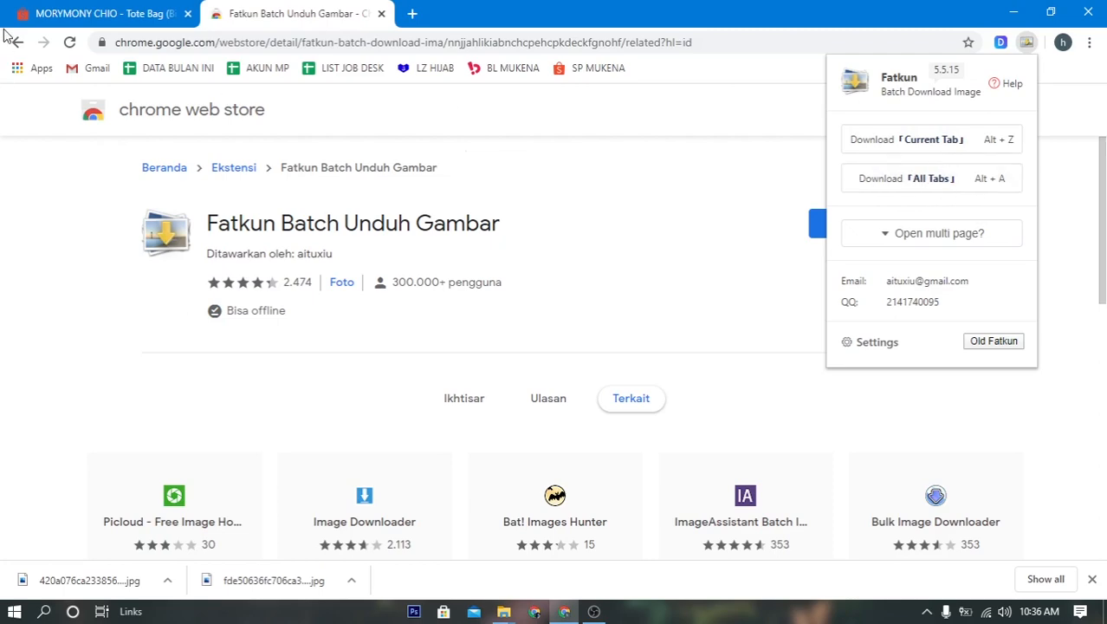
Step: Close the developer tools on the MORYMONY CHIO tote bag page and open the Fatkun download options there
left_click(35, 10)
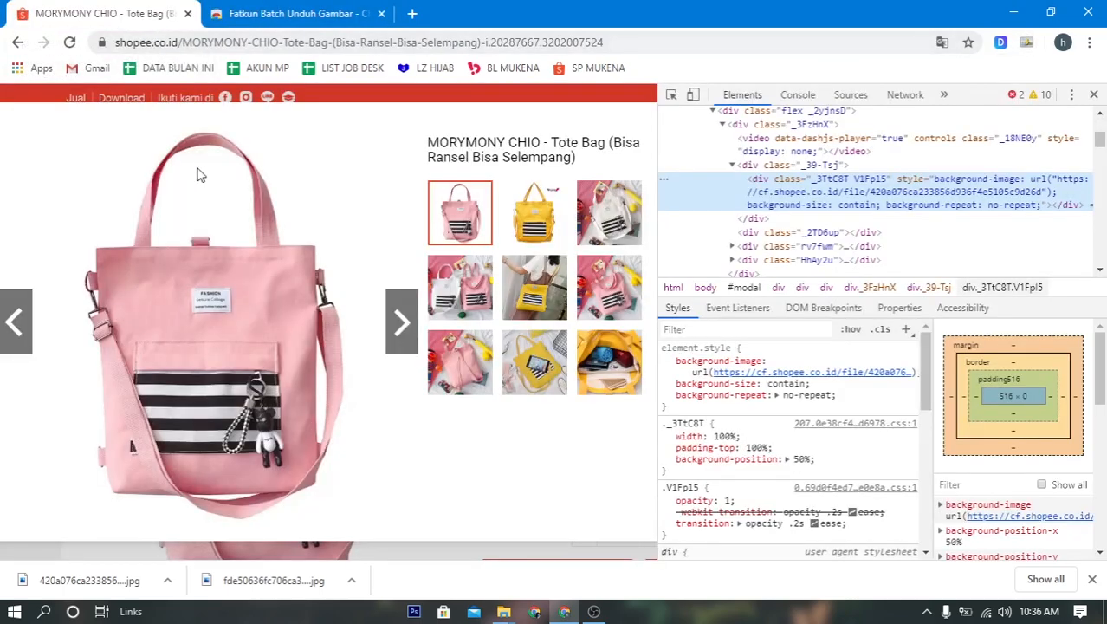
left_click(1093, 95)
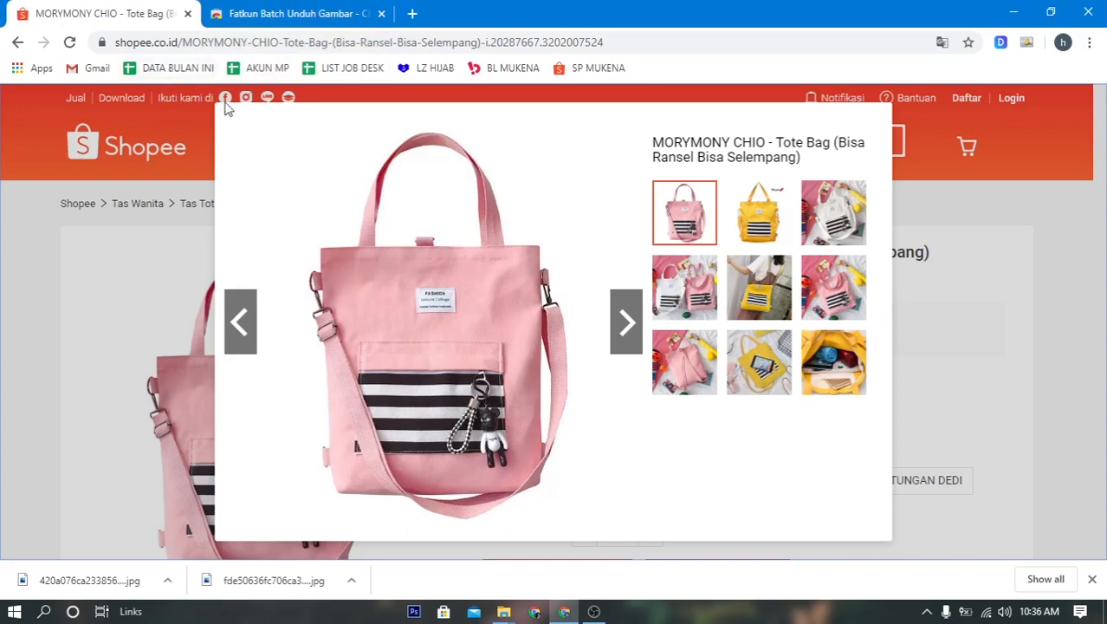
left_click(312, 25)
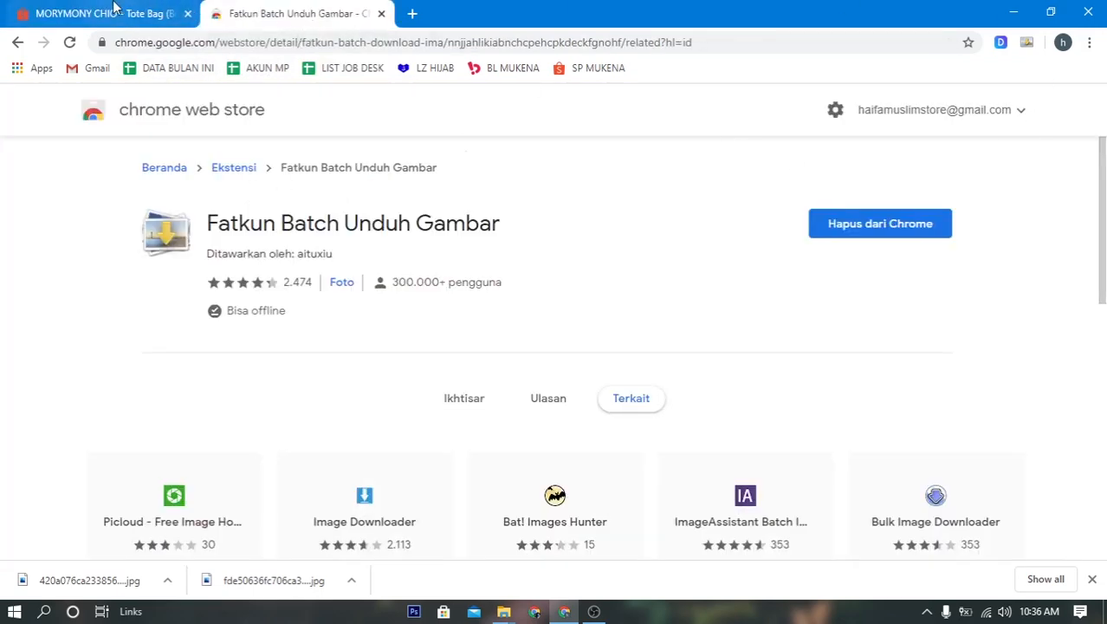
left_click(112, 8)
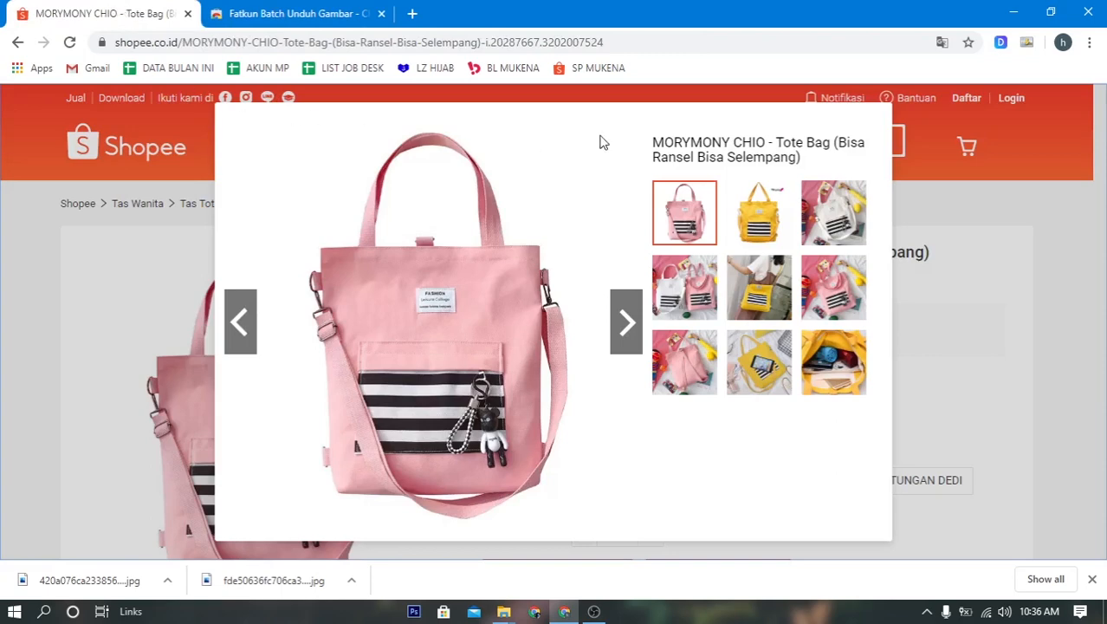
left_click(1027, 43)
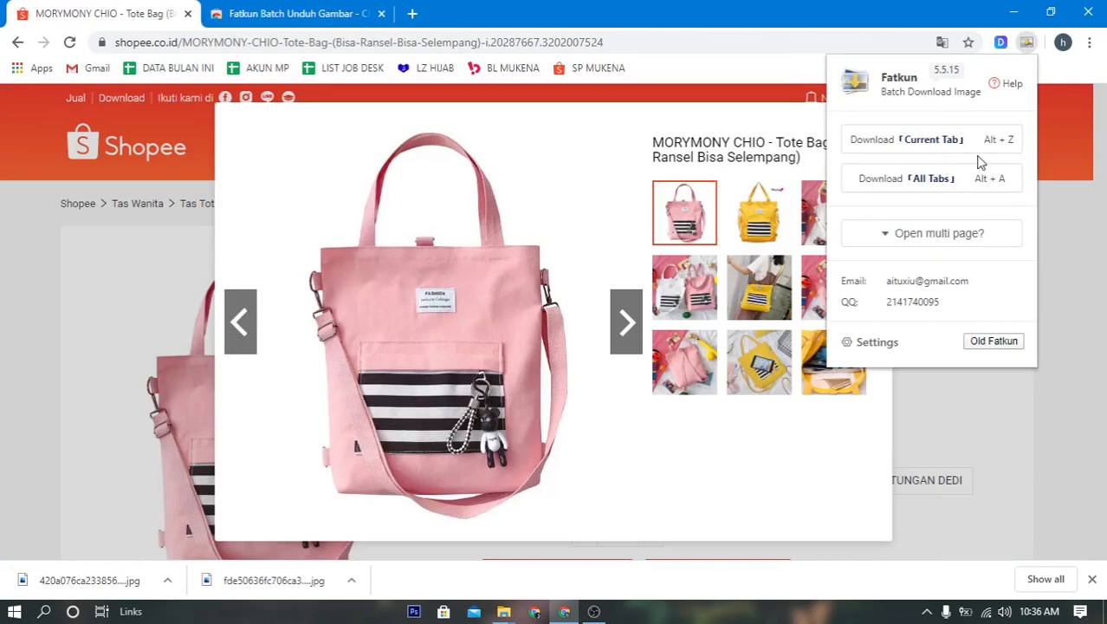
Step: List the tote bag page's images in Fatkun with Current Tab download, and run the 批量下载 batch option from the Shopee page as well
left_click(645, 13)
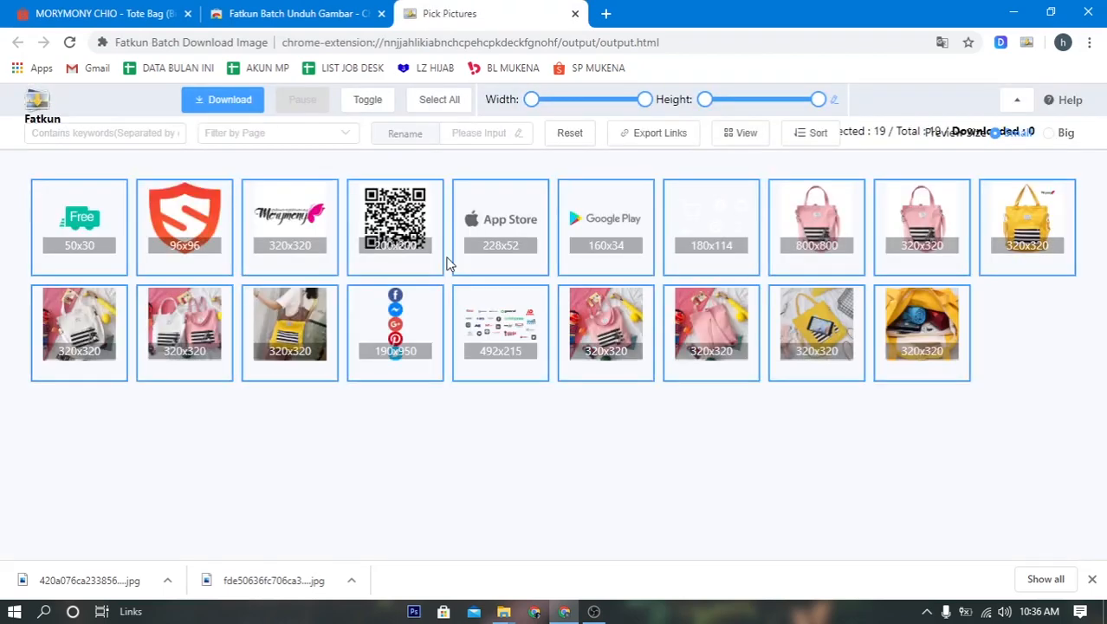
left_click(112, 13)
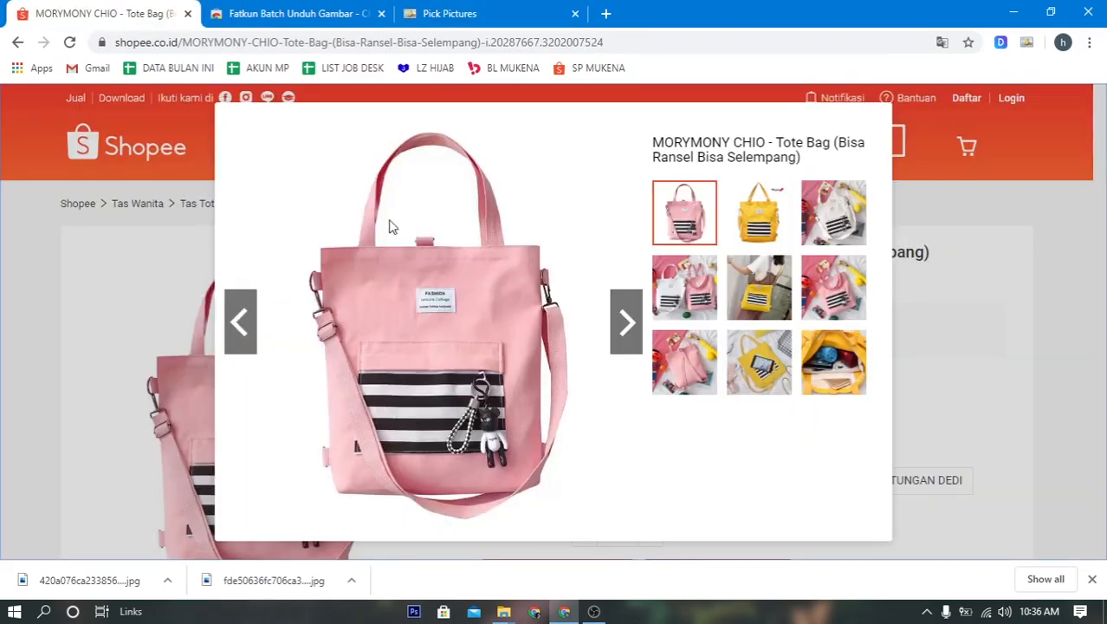
right_click(537, 279)
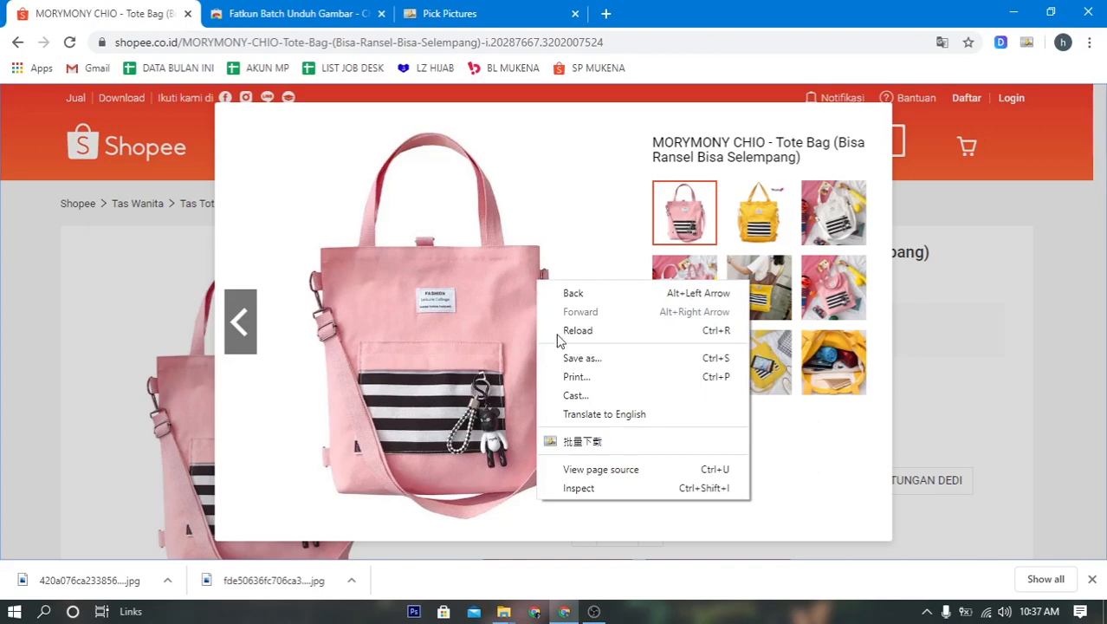
left_click(613, 447)
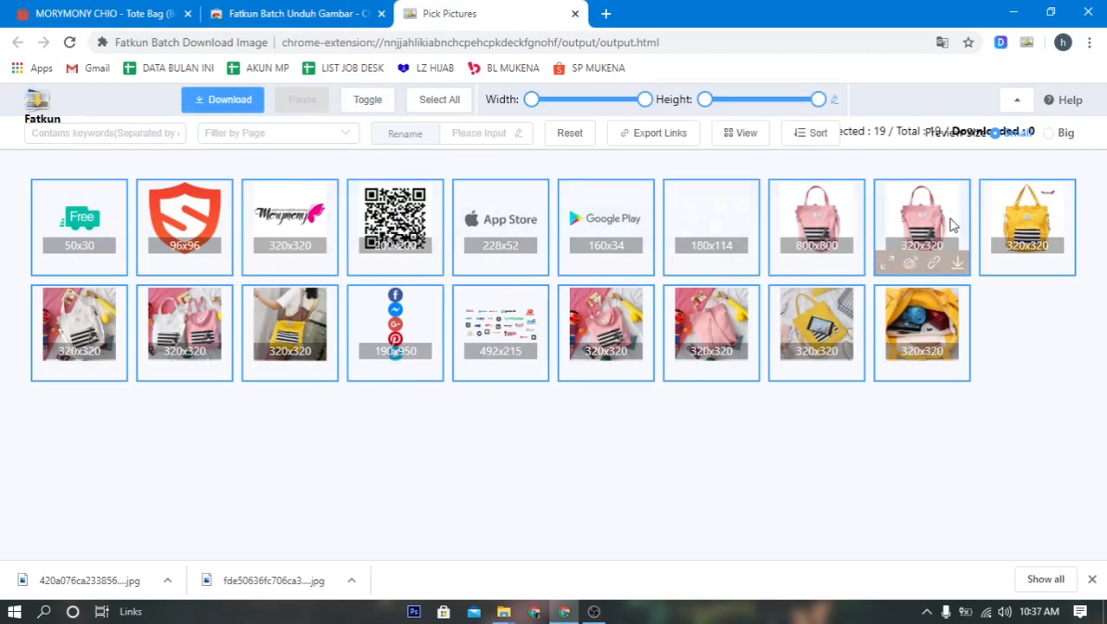
Step: Download the tote bag photos individually from Fatkun's image list, including the 800x800 pink bag and the 320x320 product shots
left_click(851, 264)
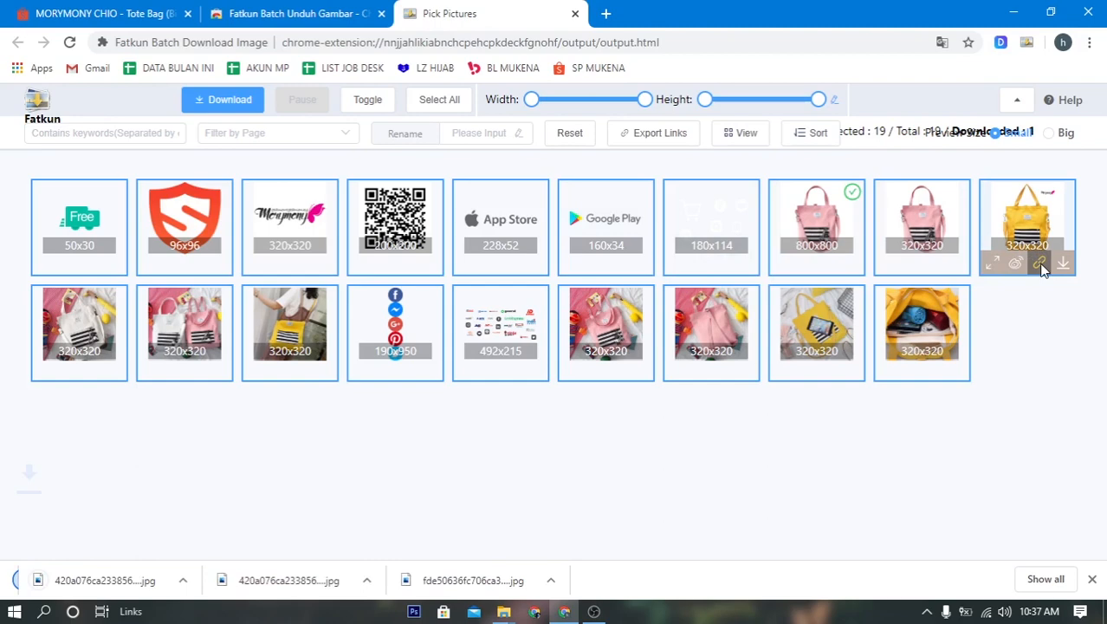
left_click(1063, 262)
left_click(957, 262)
left_click(957, 368)
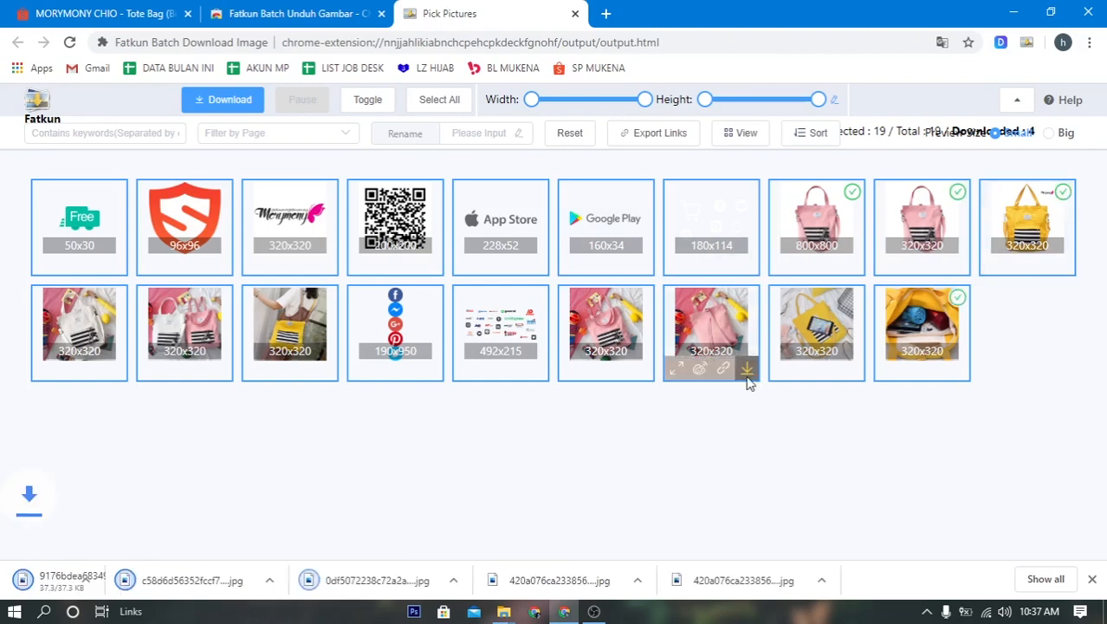
left_click(747, 369)
left_click(852, 369)
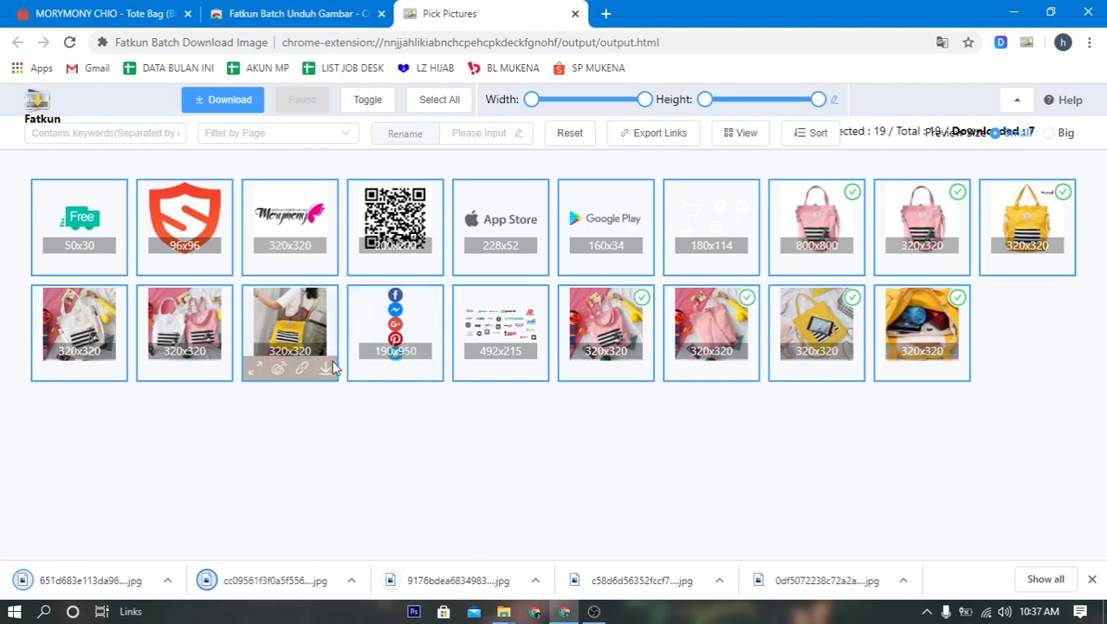
left_click(327, 368)
Step: Show one of the downloaded bag images in its folder and maximize the File Explorer window
left_click(351, 579)
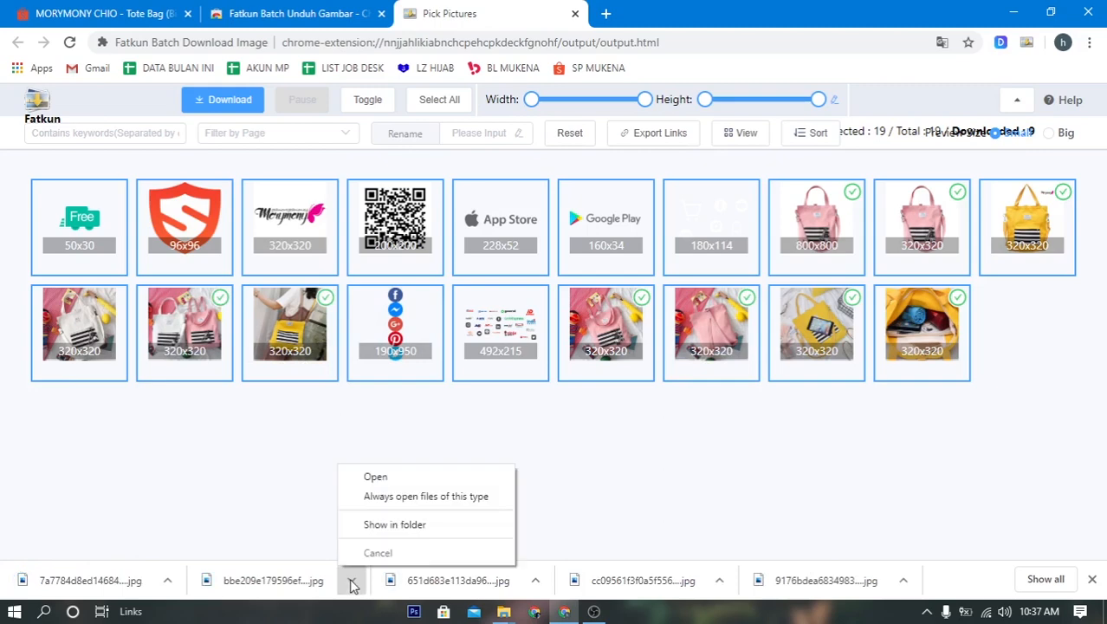
left_click(394, 525)
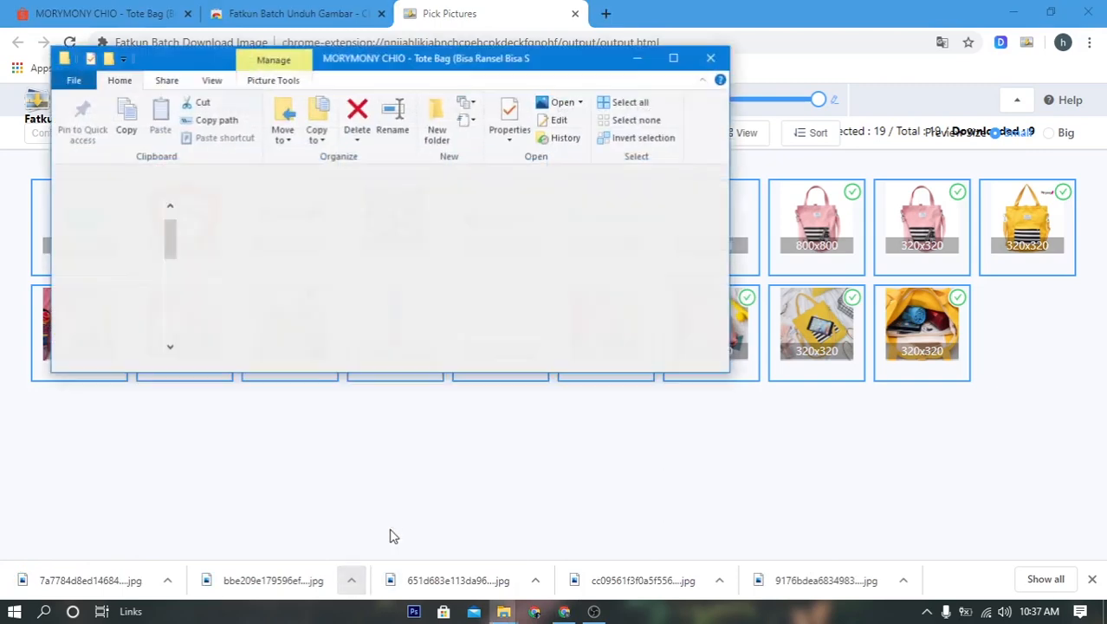
left_click(675, 56)
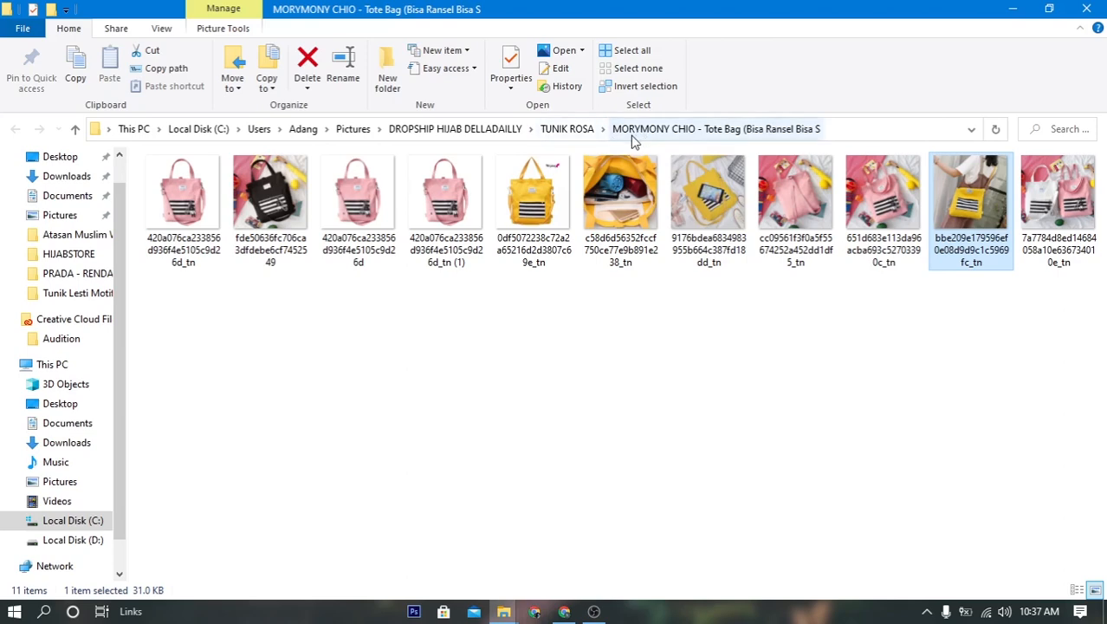
Step: Switch to Chrome to view the tote bag's Shopee gallery and return to the File Explorer folder of downloaded images
left_click(573, 612)
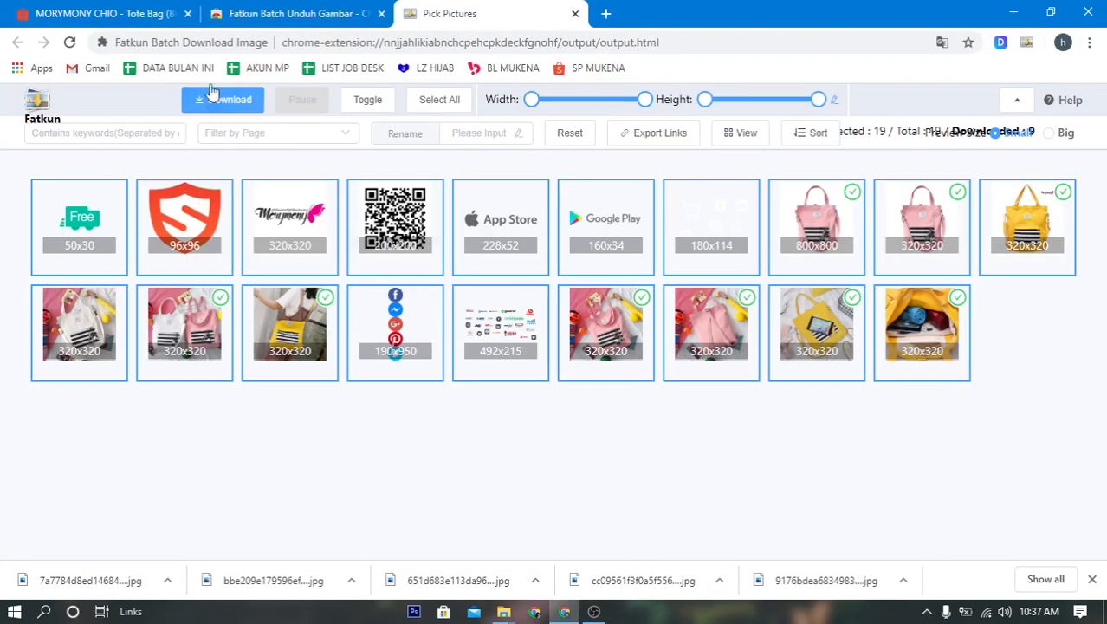
left_click(95, 13)
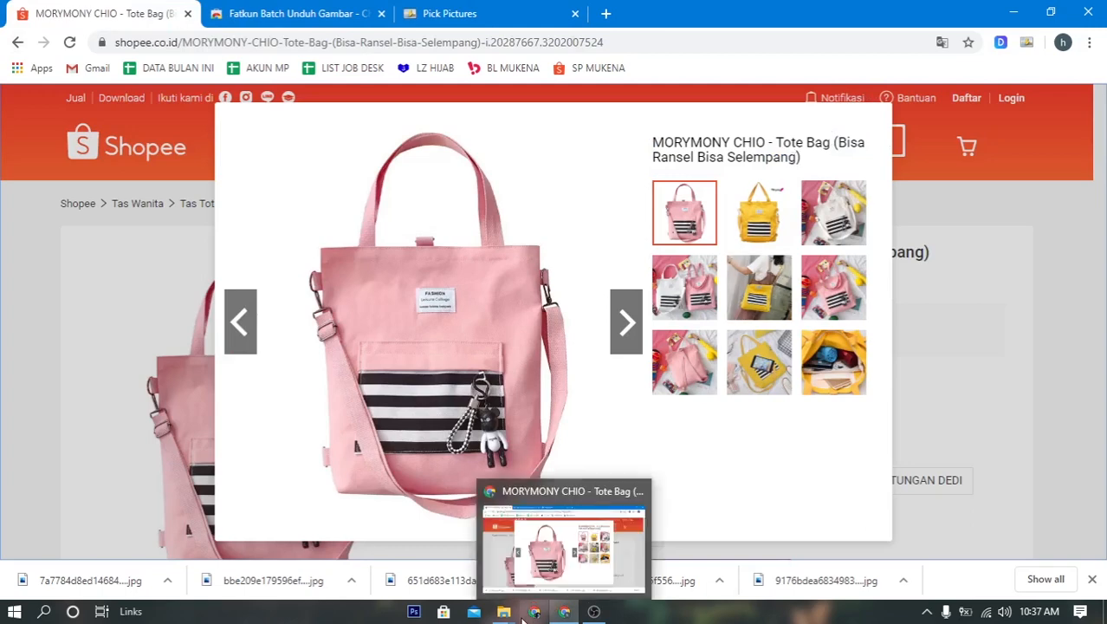
mouse_move(504, 611)
left_click(570, 555)
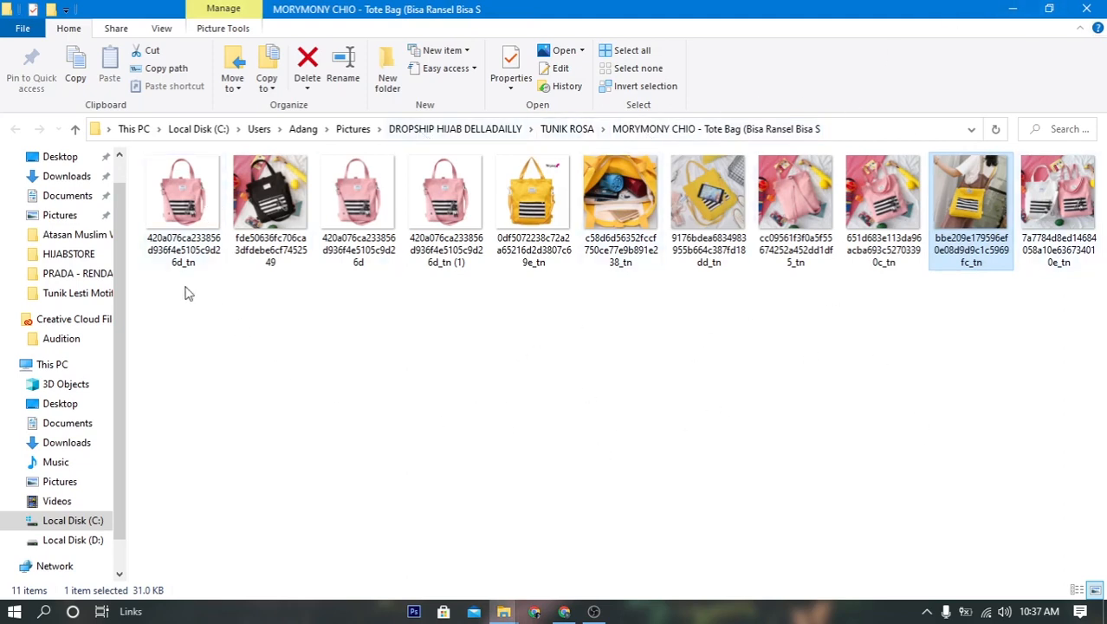
Step: View the Downloads folder in File Explorer and minimize the window to return to the Shopee listing
scroll(112, 189, "up", 2)
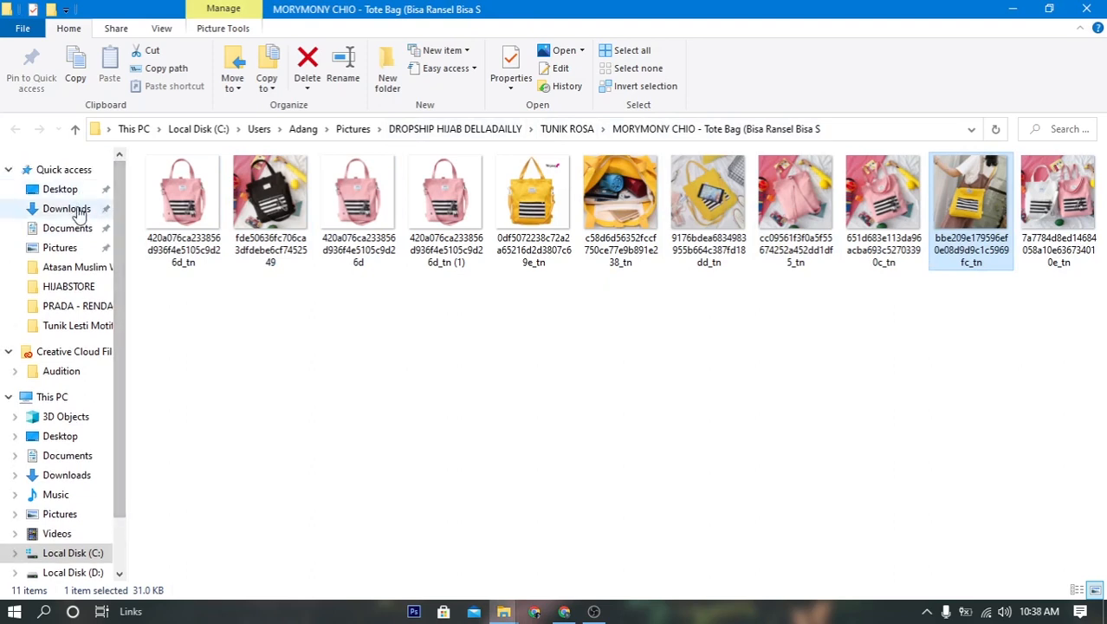
left_click(83, 215)
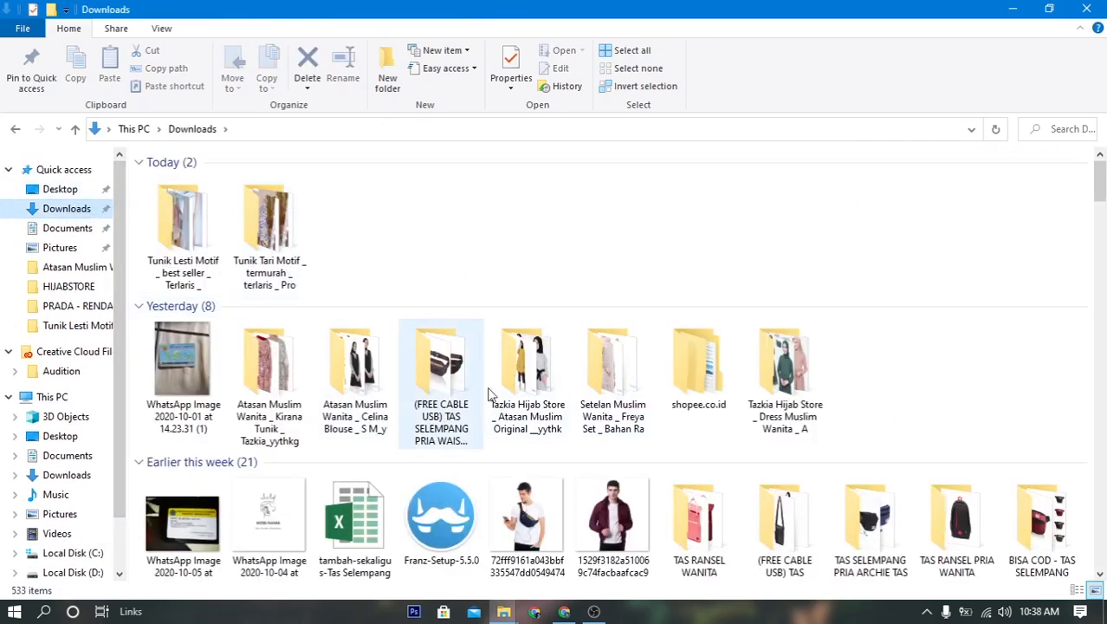
left_click(1046, 6)
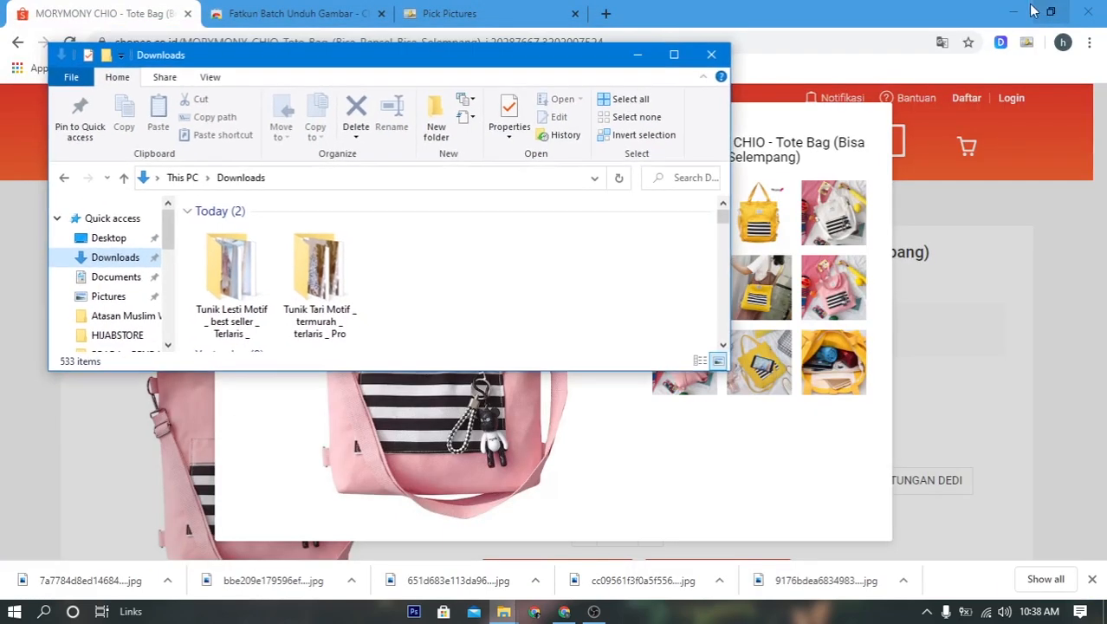
left_click(637, 54)
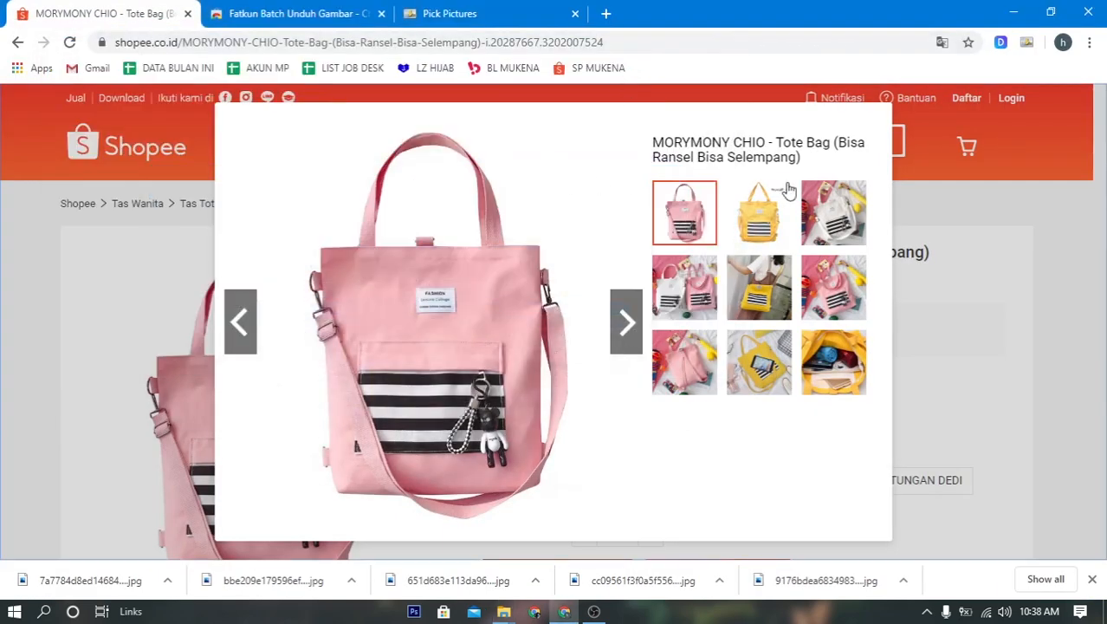
Step: Close the enlarged photo gallery and look over the tote bag's color options and shop details on the listing page
left_click(962, 270)
scroll(555, 333, "down", 1)
scroll(555, 332, "down", 4)
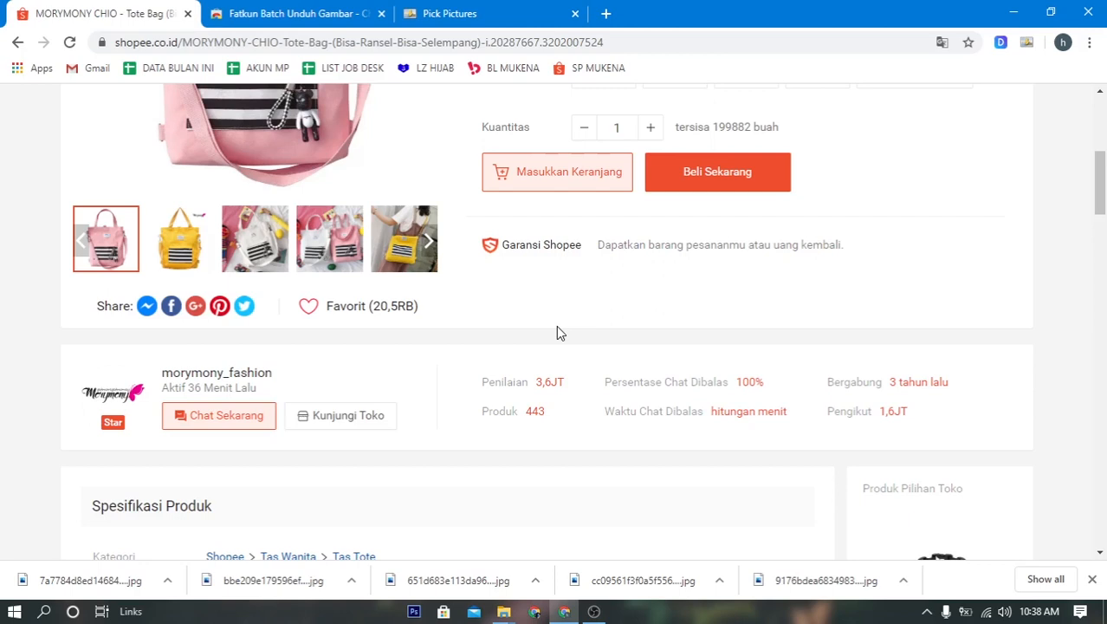
scroll(512, 265, "up", 3)
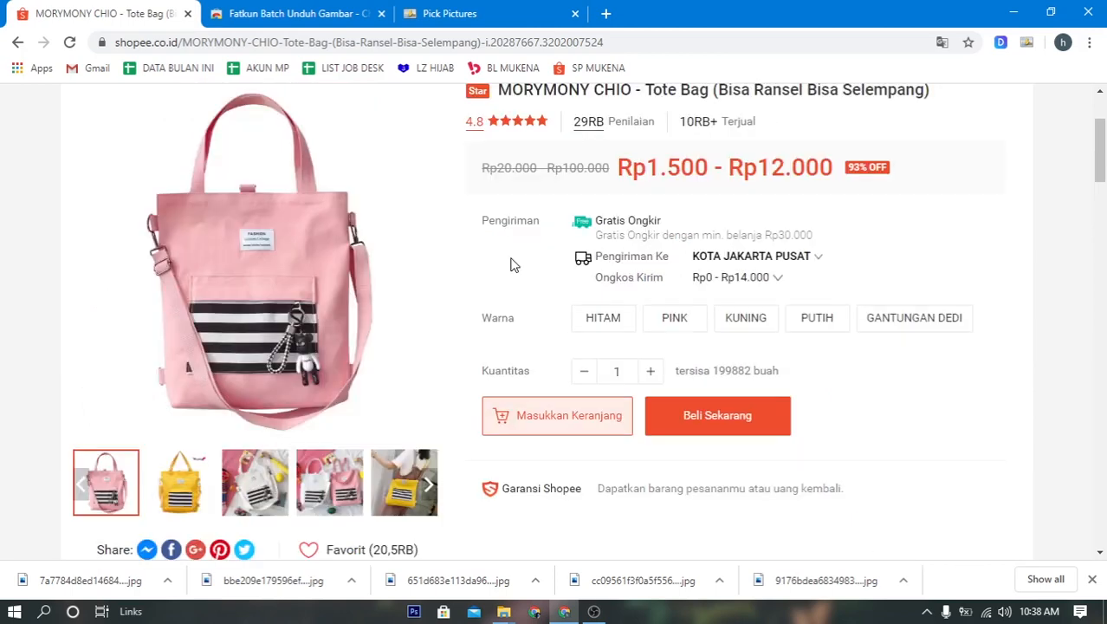